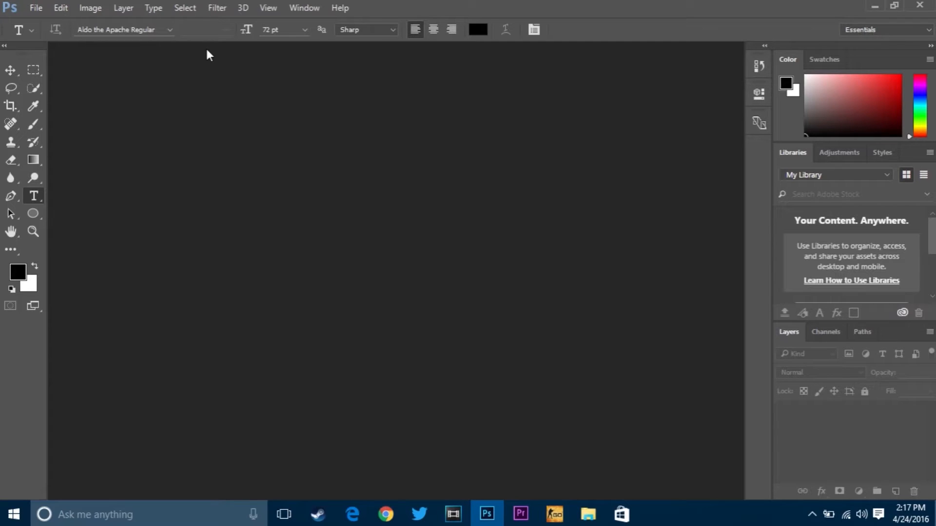
Step: Create a new 800 × 800 pixel RGB document at 72 pixels/inch with transparent background contents
{"action": "left_click", "coordinate": [40, 8]}
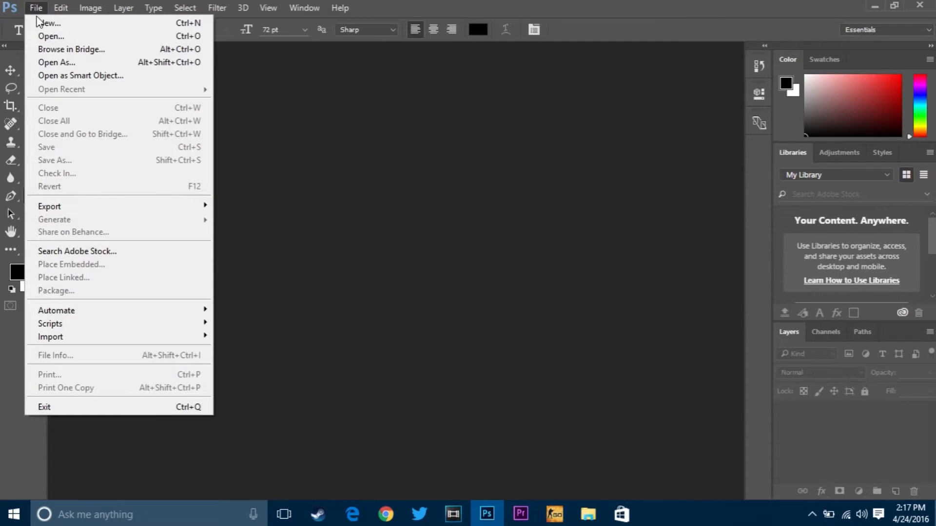
{"action": "left_click", "coordinate": [40, 22]}
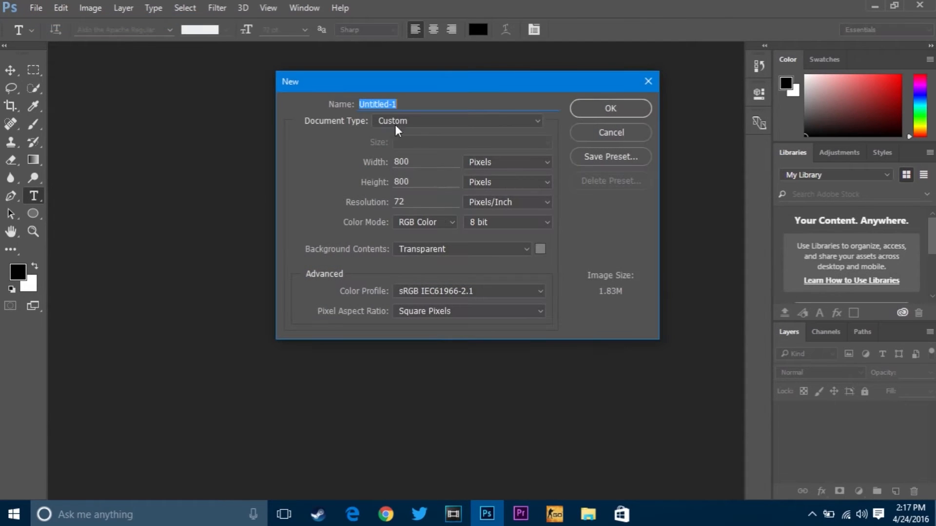
{"action": "left_click_drag", "start_coordinate": [432, 161], "coordinate": [382, 156]}
{"action": "left_click_drag", "start_coordinate": [427, 179], "coordinate": [382, 188]}
{"action": "left_click", "coordinate": [499, 249]}
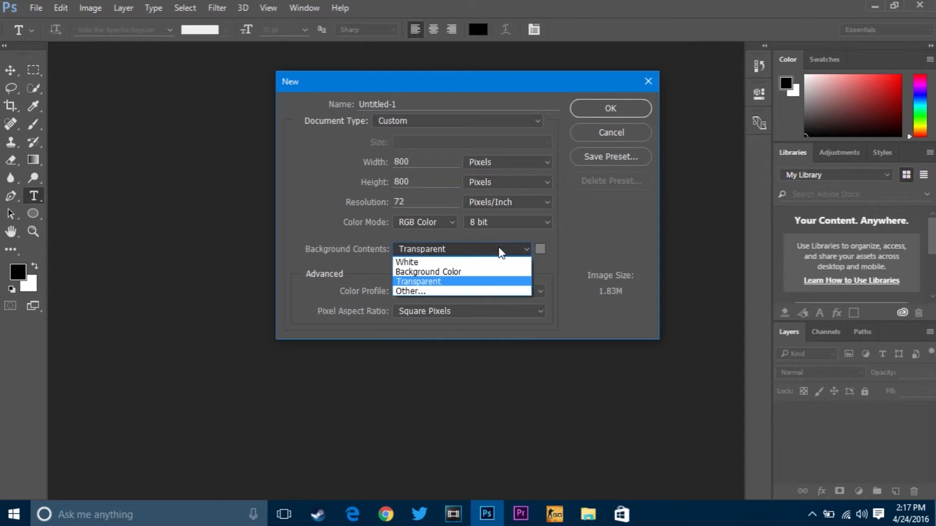
{"action": "left_click", "coordinate": [490, 284]}
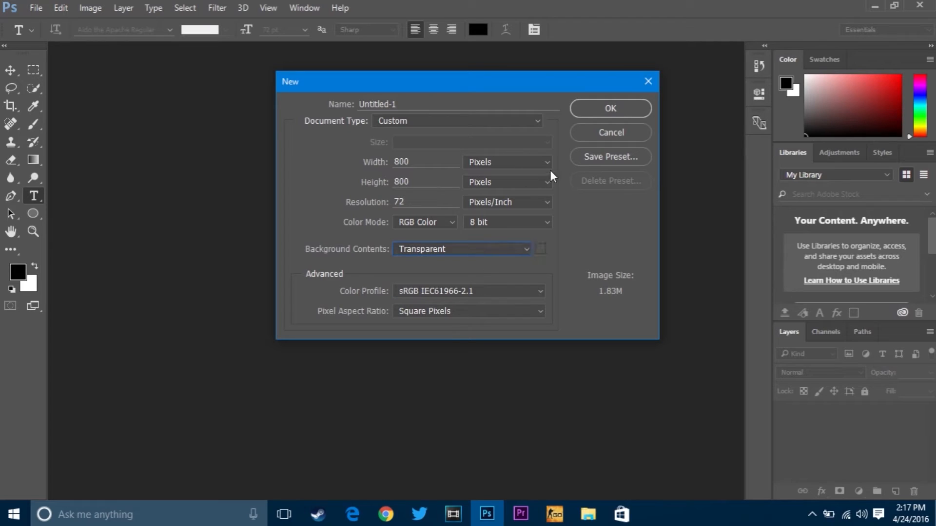
{"action": "left_click", "coordinate": [607, 107]}
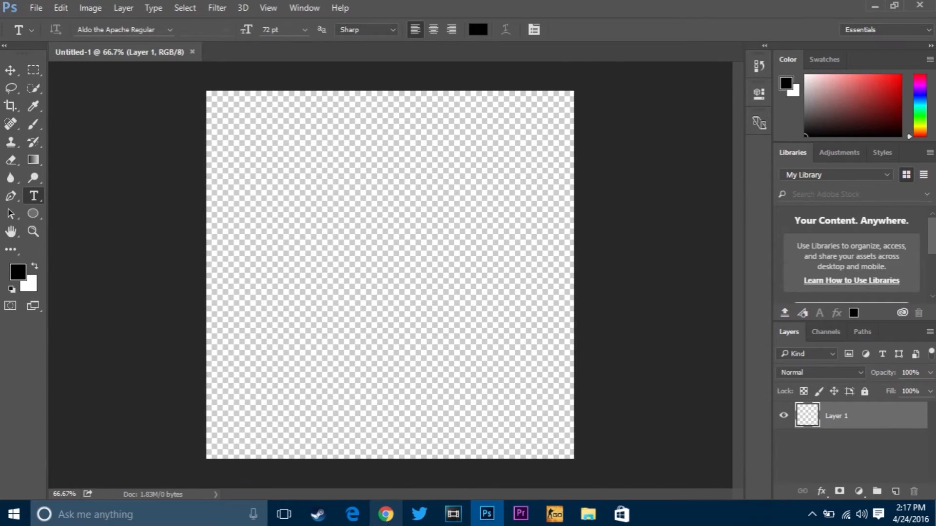
Step: Switch to Chrome, look through the open background image searches from gradient to textured, and preview the red-orange sunburst image
{"action": "left_click", "coordinate": [386, 514]}
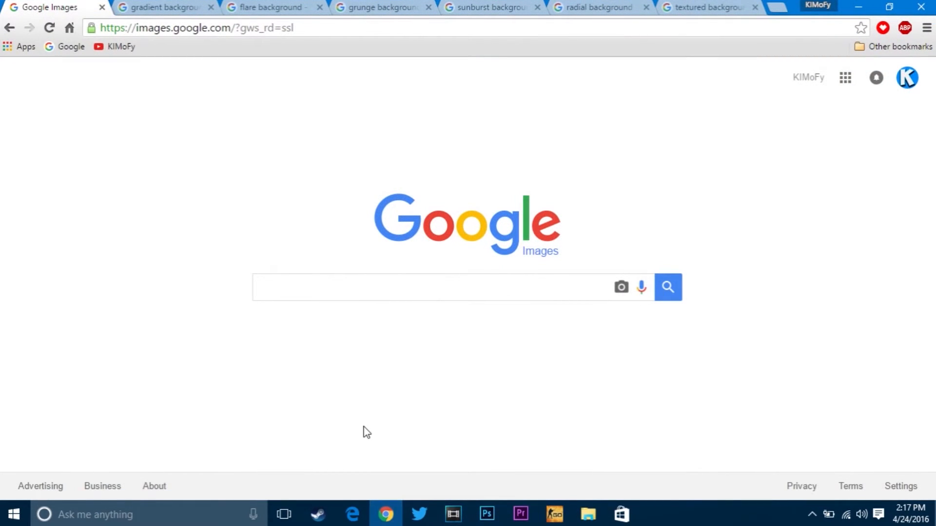
{"action": "key", "text": "ctrl+Tab"}
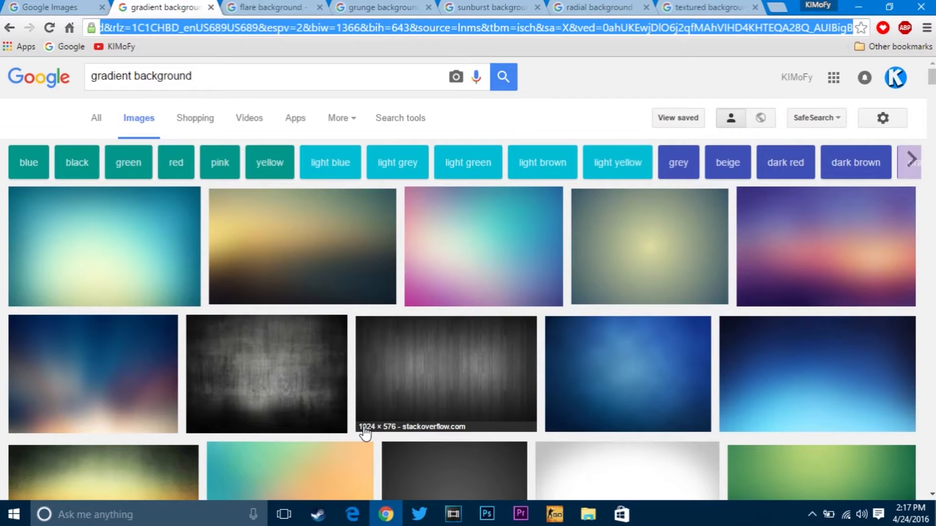
{"action": "key", "text": "ctrl+Tab"}
{"action": "key", "text": "ctrl+Tab"}
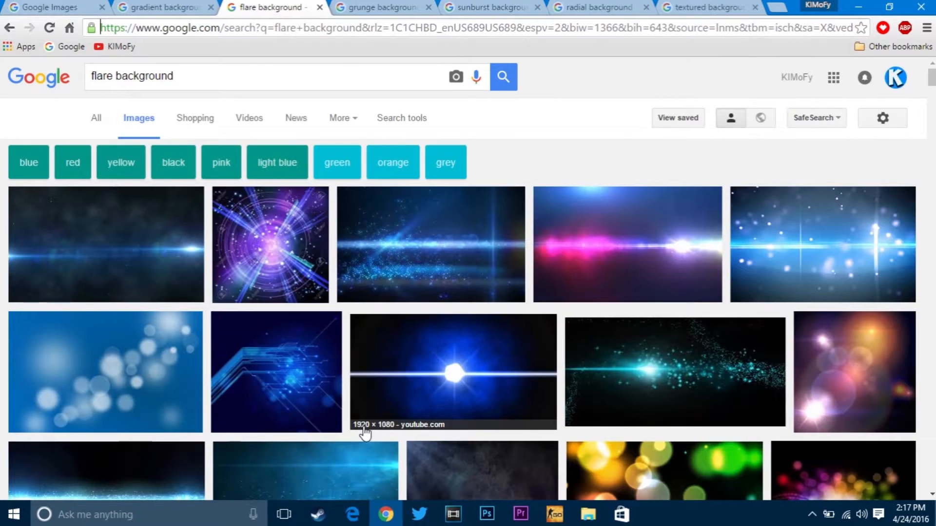
{"action": "key", "text": "ctrl+Tab"}
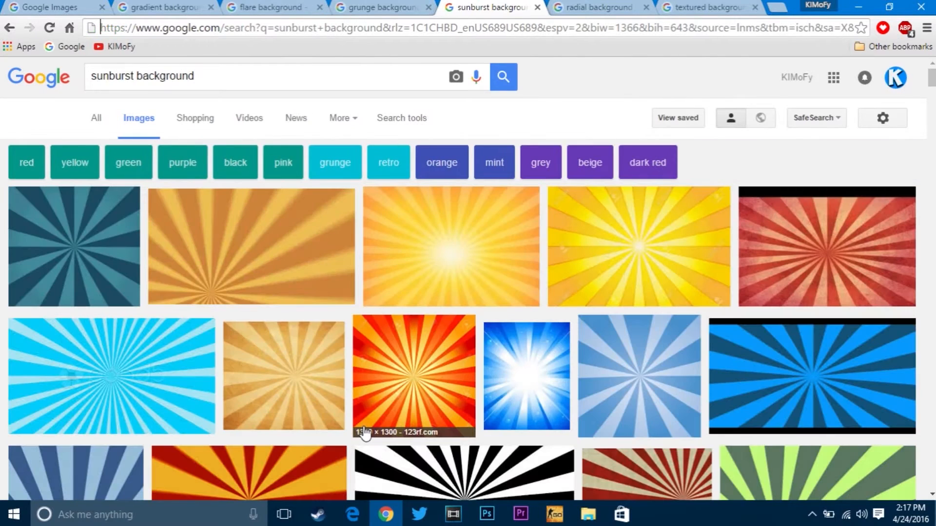
{"action": "key", "text": "ctrl+Tab"}
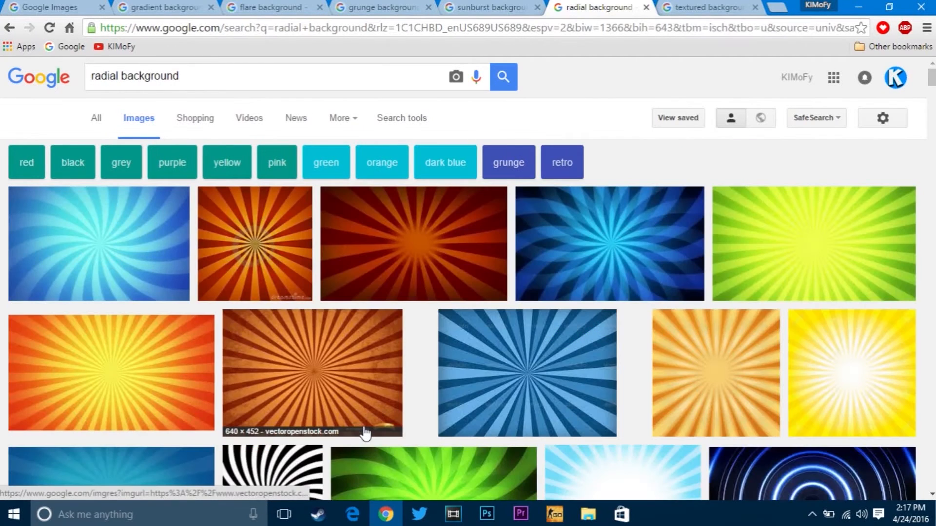
{"action": "key", "text": "ctrl+Tab"}
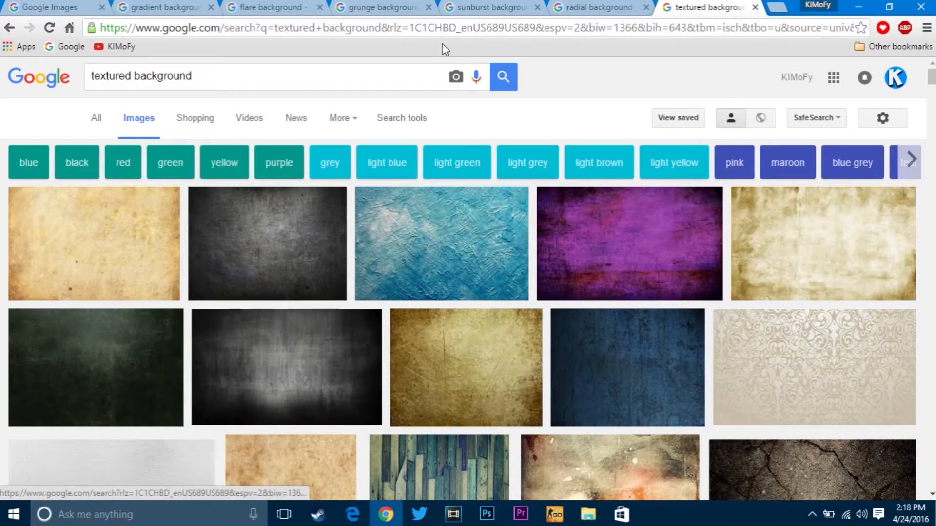
{"action": "left_click", "coordinate": [485, 6]}
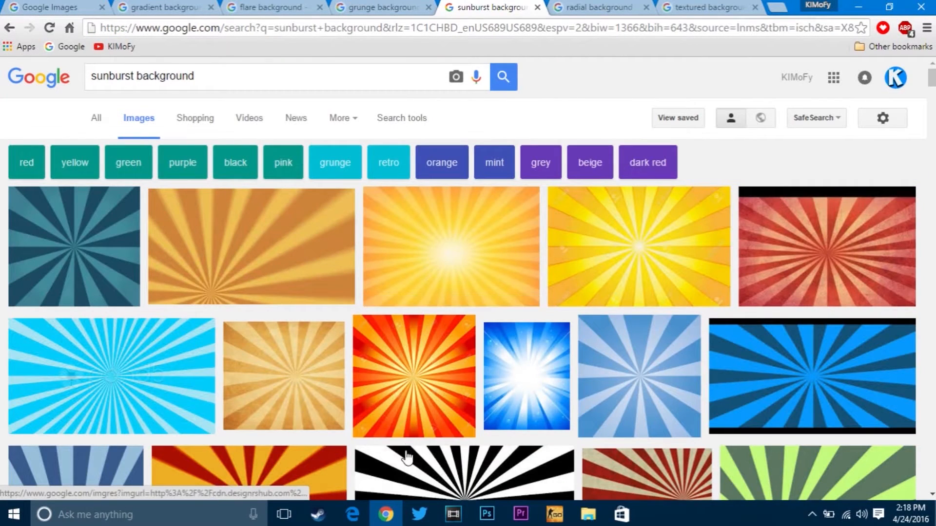
{"action": "left_click", "coordinate": [423, 382]}
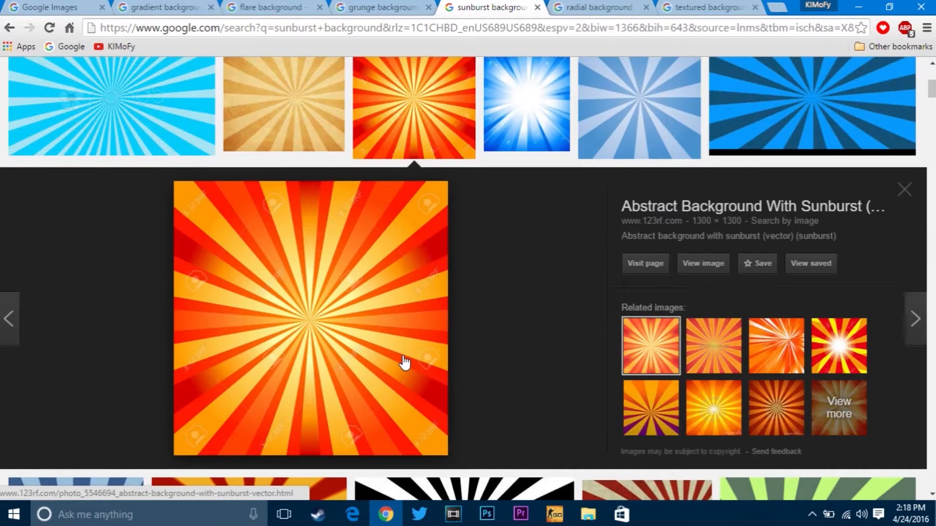
{"action": "right_click", "coordinate": [389, 316]}
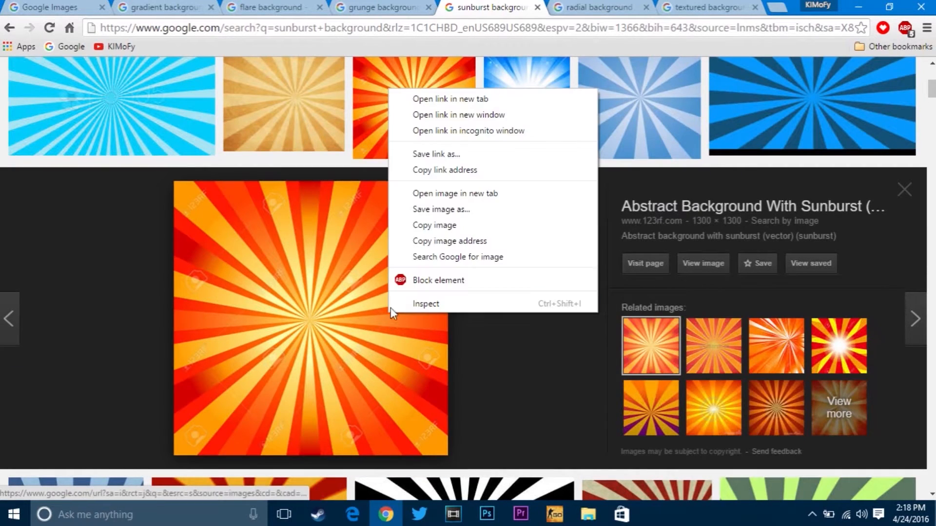
{"action": "left_click", "coordinate": [448, 208]}
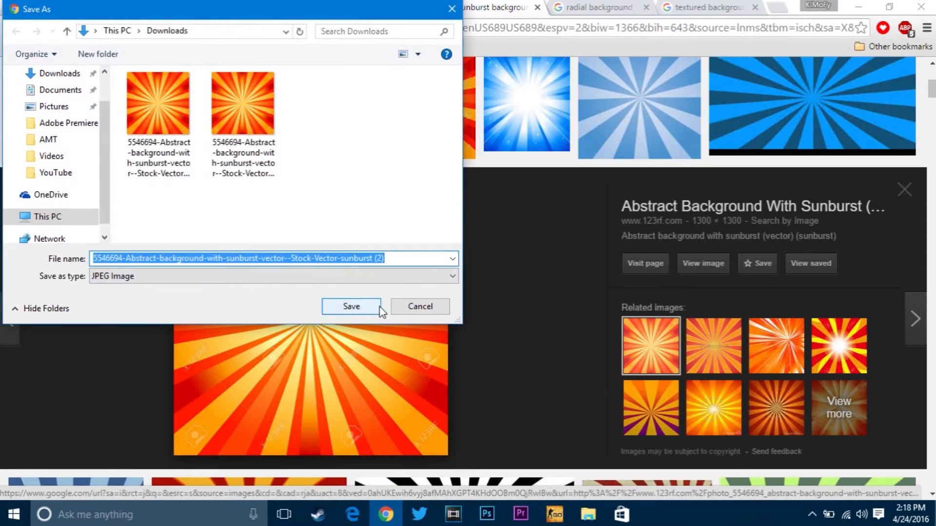
{"action": "left_click", "coordinate": [407, 306]}
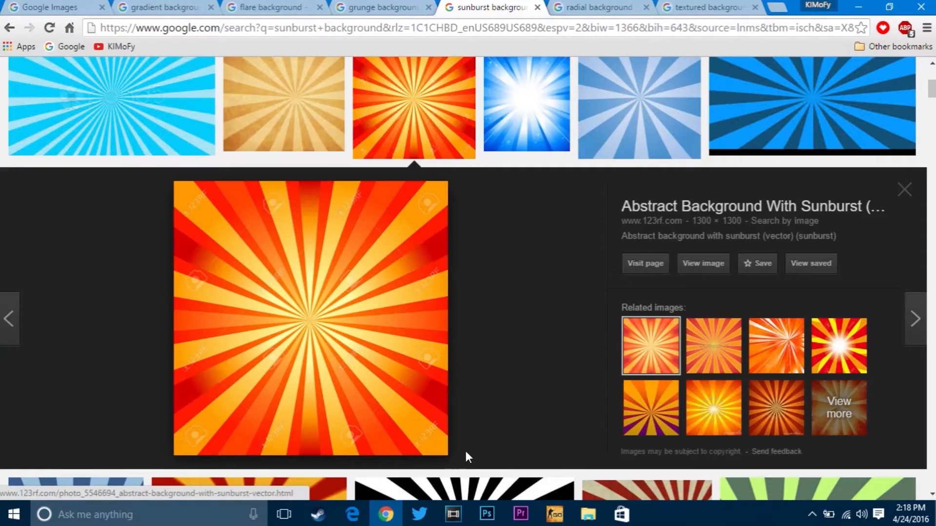
Step: Switch to Photoshop and place the downloaded sunburst image as a linked file, scaled to about 258% to fill the canvas
{"action": "left_click", "coordinate": [487, 514]}
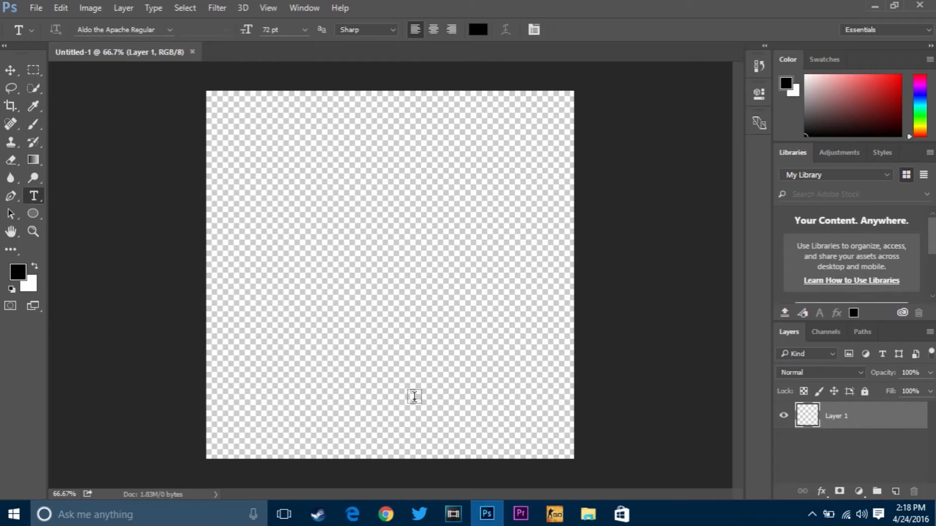
{"action": "left_click", "coordinate": [34, 8]}
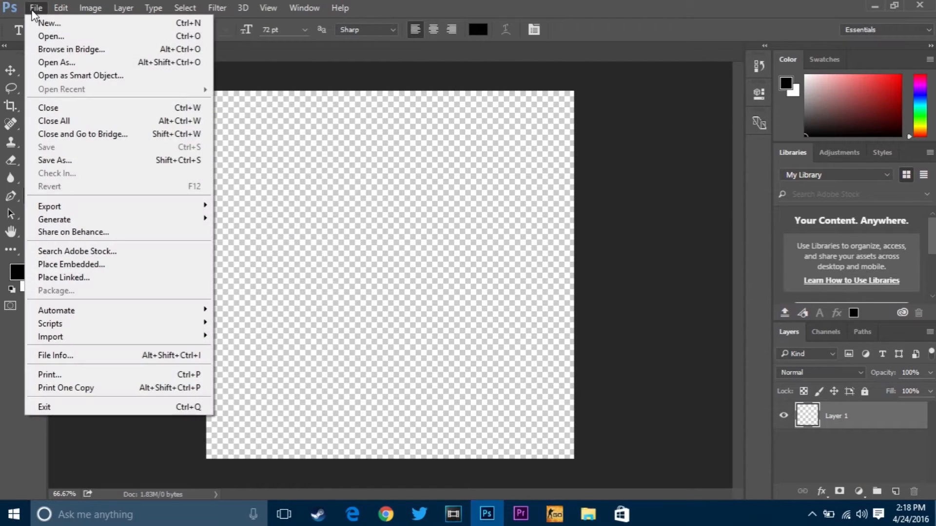
{"action": "left_click", "coordinate": [119, 277]}
{"action": "left_click", "coordinate": [226, 77]}
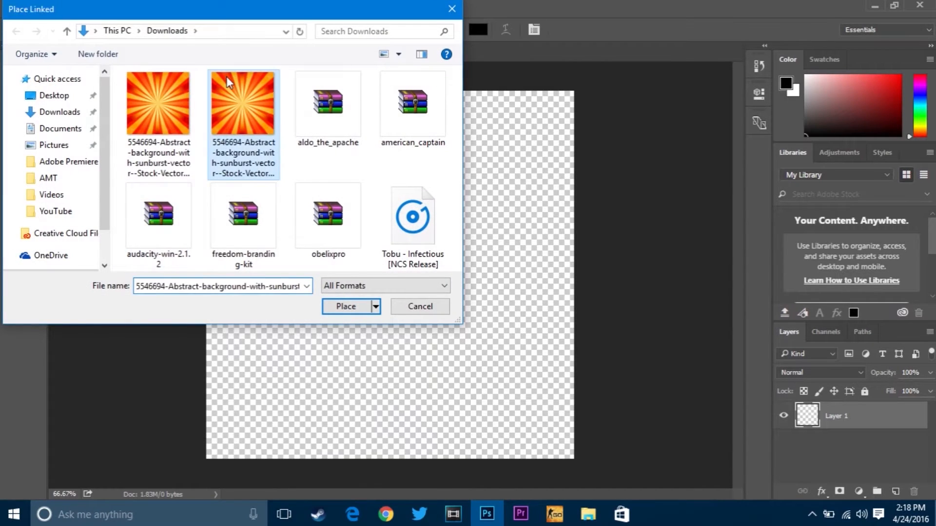
{"action": "double_click", "coordinate": [226, 77]}
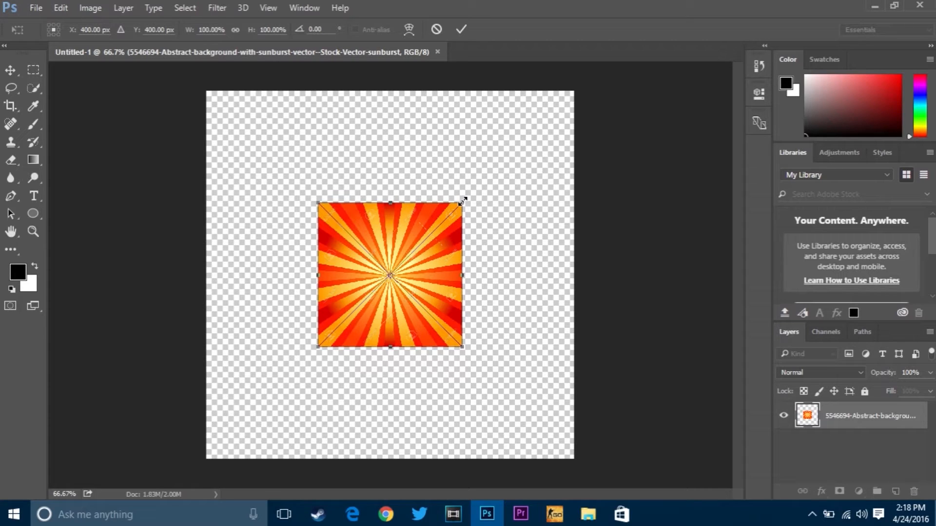
{"action": "left_click_drag", "start_coordinate": [463, 201], "coordinate": [577, 88]}
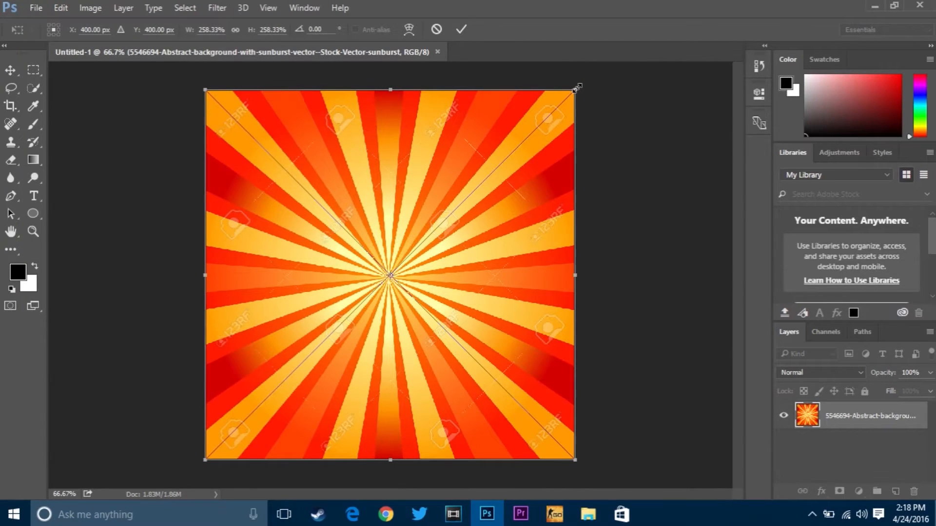
{"action": "key", "text": "Return"}
Step: Draw a circle about 650 px in diameter over the middle of the sunburst with the Ellipse tool
{"action": "key", "text": "t"}
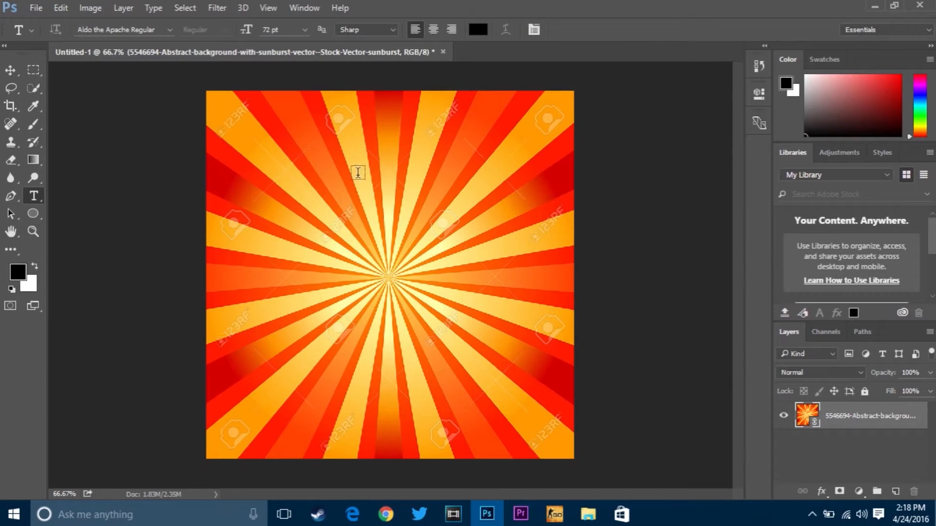
{"action": "left_click", "coordinate": [36, 216]}
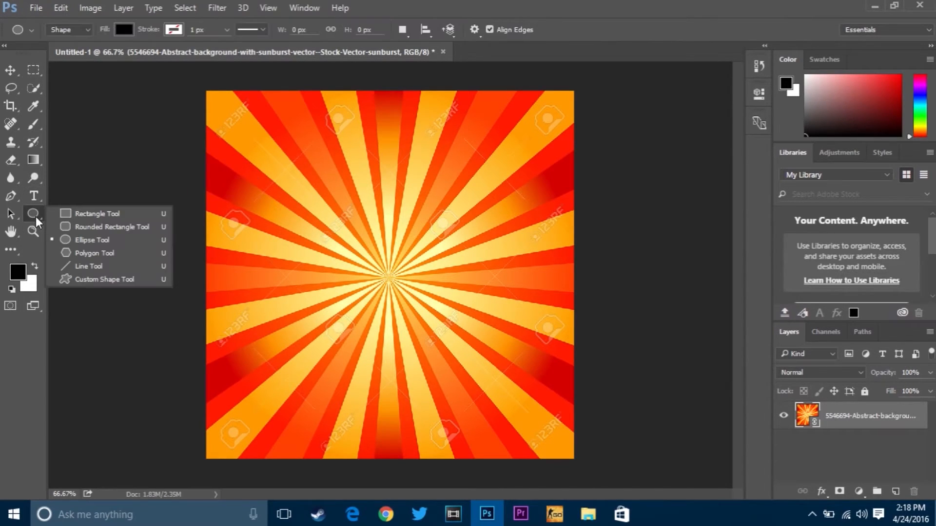
{"action": "left_click", "coordinate": [89, 239]}
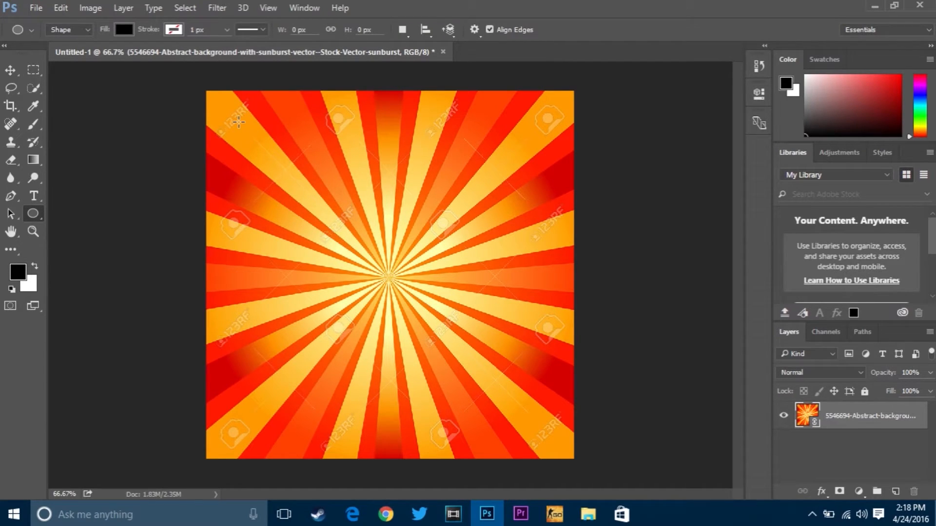
{"action": "left_click_drag", "start_coordinate": [238, 122], "coordinate": [508, 372]}
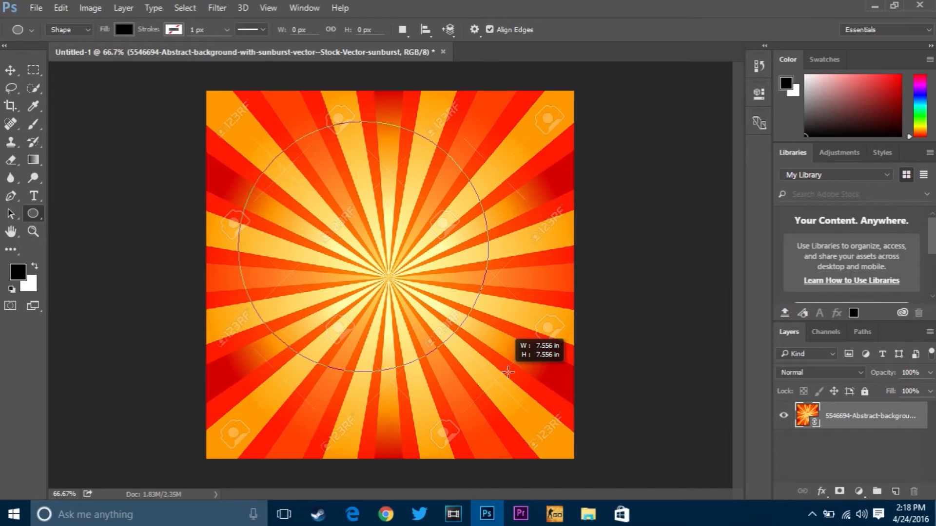
{"action": "left_click_drag", "start_coordinate": [508, 372], "coordinate": [557, 422]}
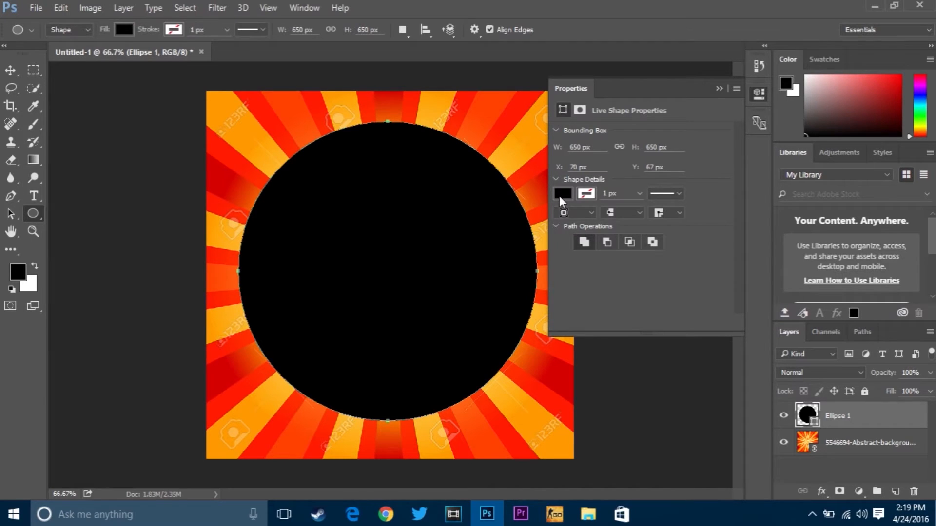
Step: Turn the circle into a ring with no fill and a white stroke about 36 px wide
{"action": "left_click", "coordinate": [563, 194]}
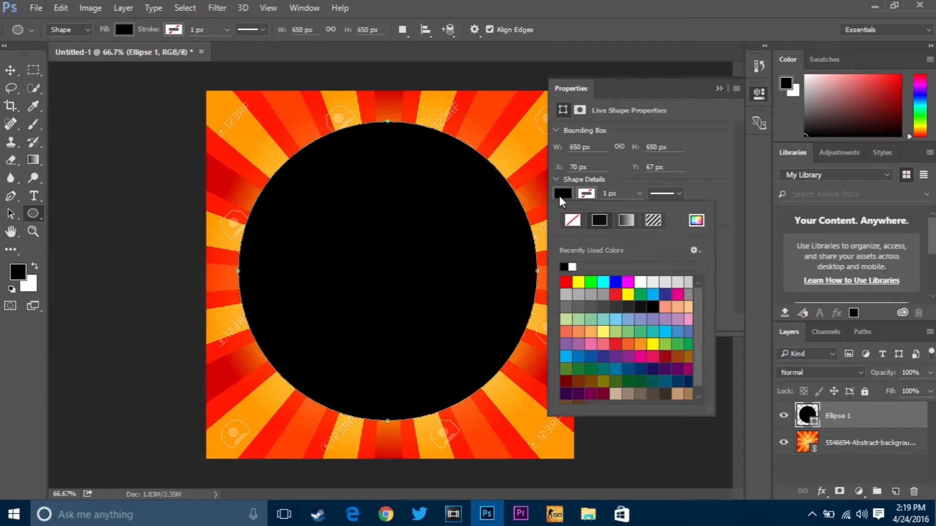
{"action": "left_click", "coordinate": [573, 220]}
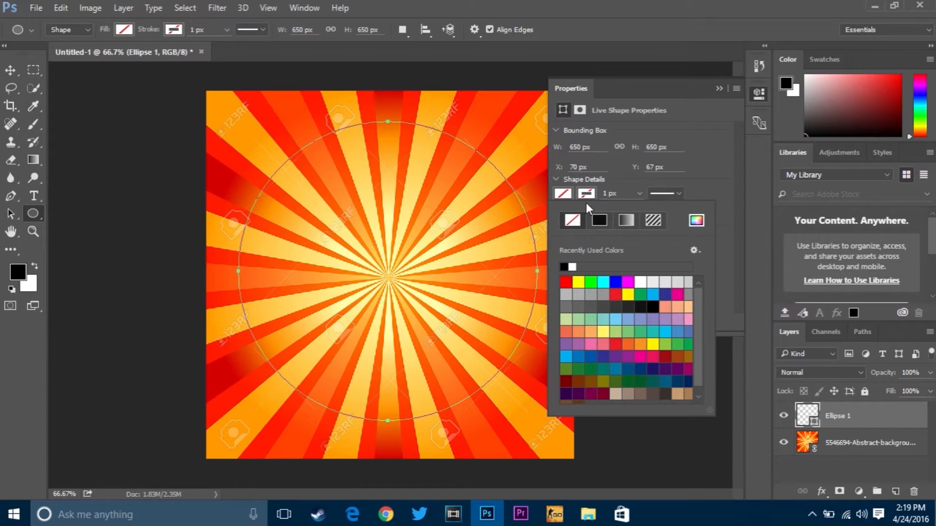
{"action": "left_click", "coordinate": [573, 267]}
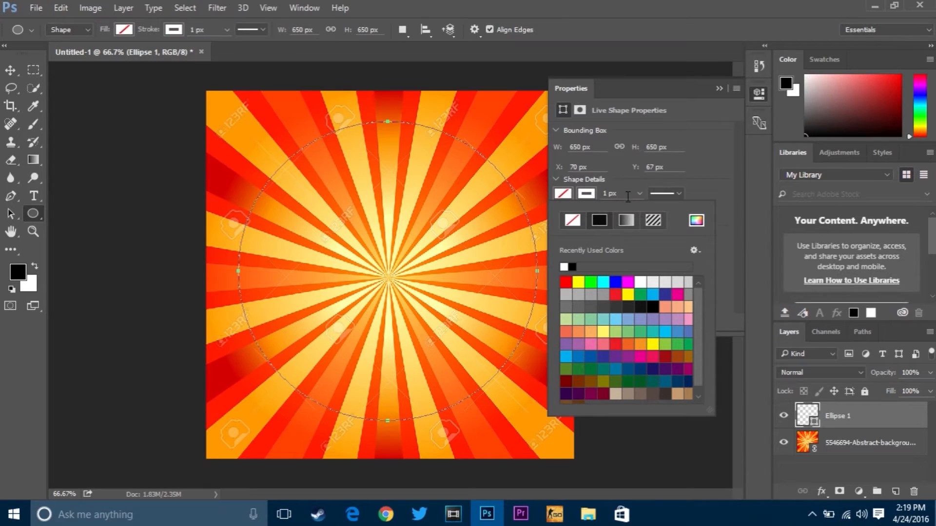
{"action": "left_click", "coordinate": [639, 193]}
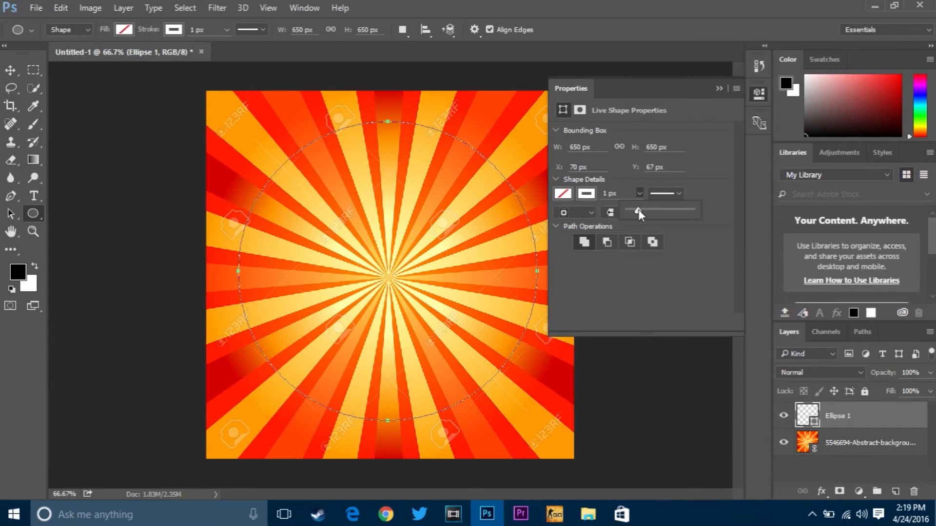
{"action": "left_click_drag", "start_coordinate": [647, 209], "coordinate": [662, 210]}
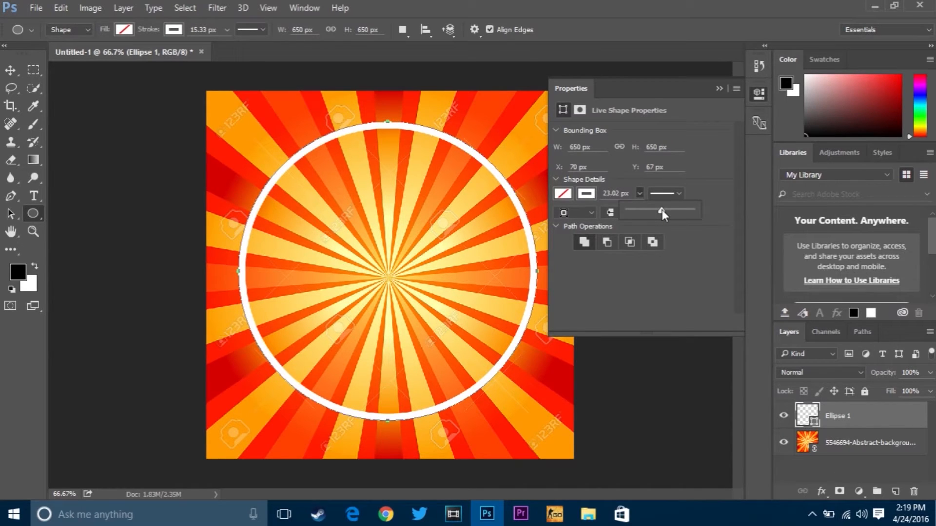
{"action": "left_click_drag", "start_coordinate": [662, 209], "coordinate": [676, 212]}
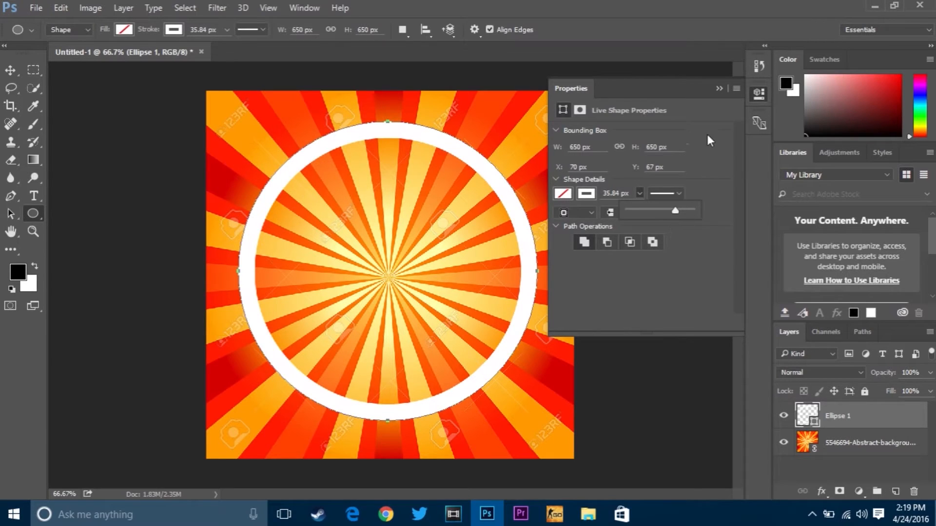
{"action": "left_click", "coordinate": [719, 88]}
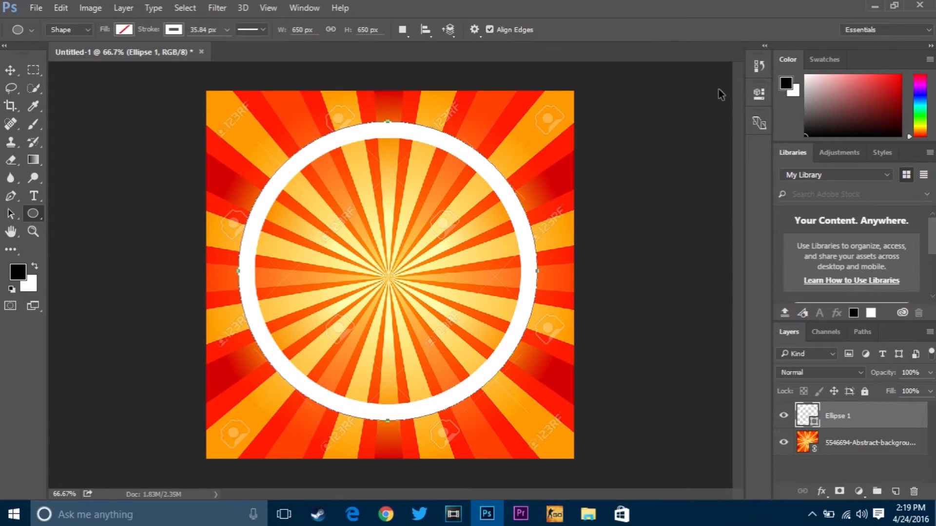
Step: Scale the white ring up proportionally about its center to about 117%, making it about 762 px in diameter
{"action": "key", "text": "ctrl+t"}
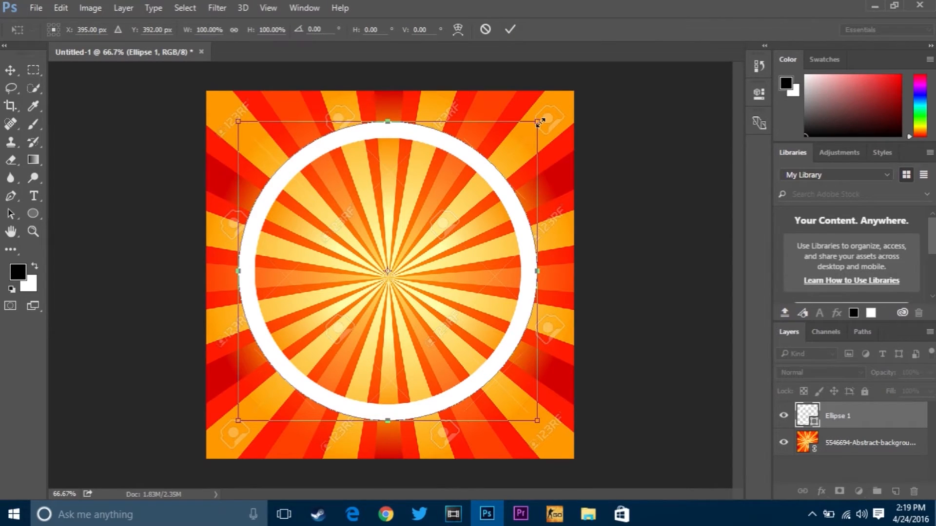
{"action": "left_click_drag", "start_coordinate": [540, 122], "coordinate": [565, 95]}
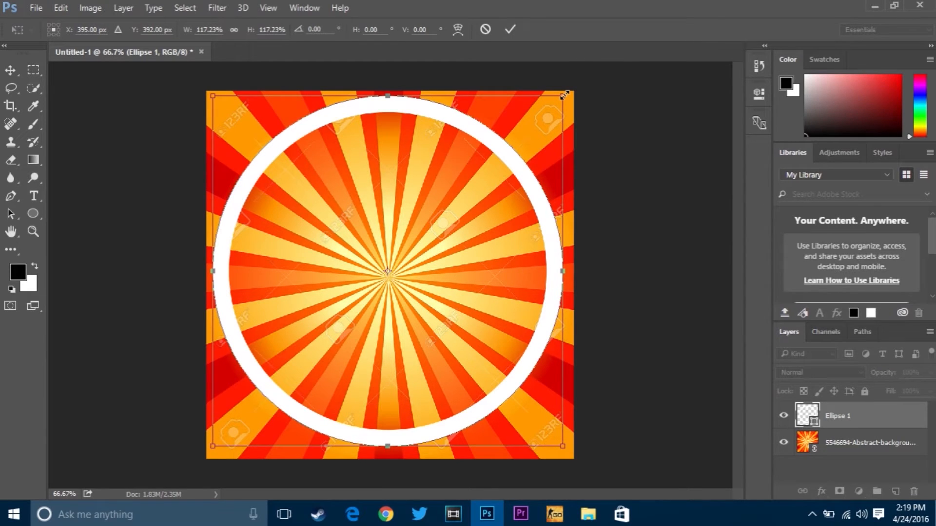
{"action": "key", "text": "Return"}
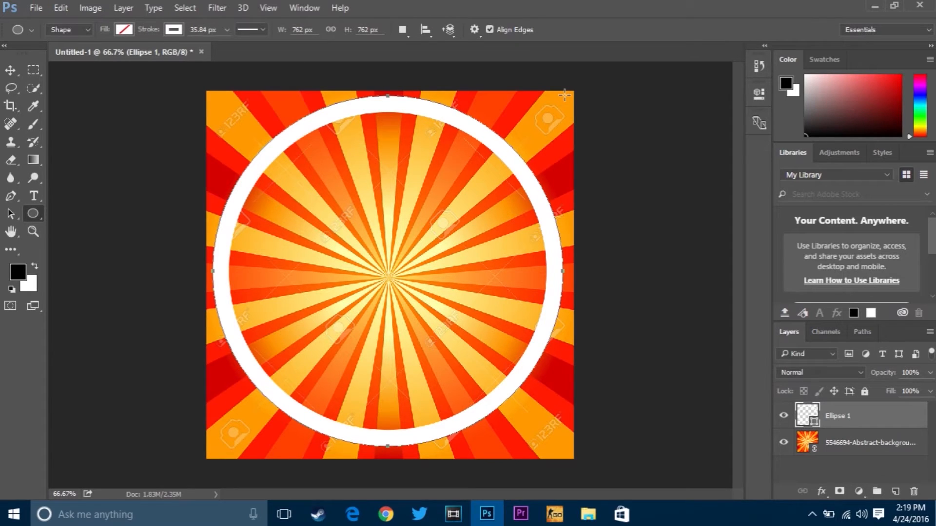
{"action": "key", "text": "Return"}
Step: Align the ring to the vertical and horizontal centers of the whole canvas, and clear the selection
{"action": "key", "text": "ctrl+a"}
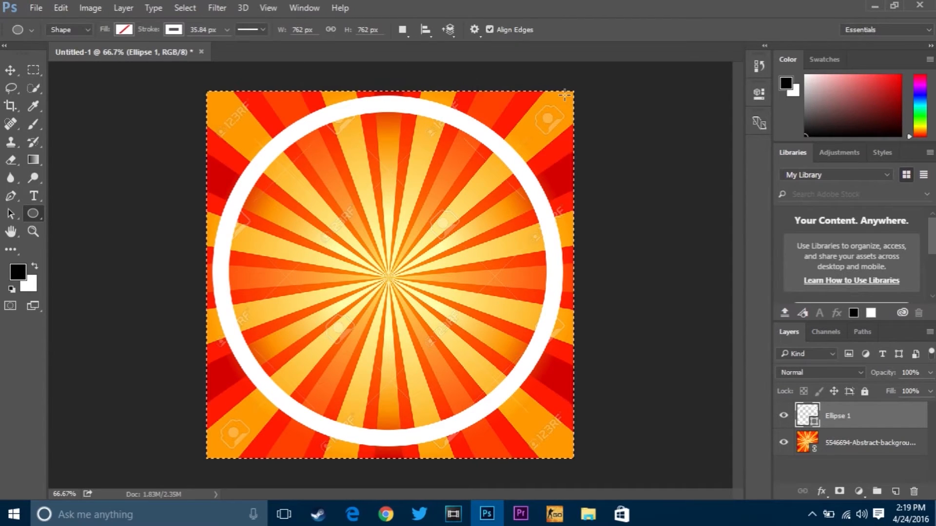
{"action": "left_click", "coordinate": [123, 8]}
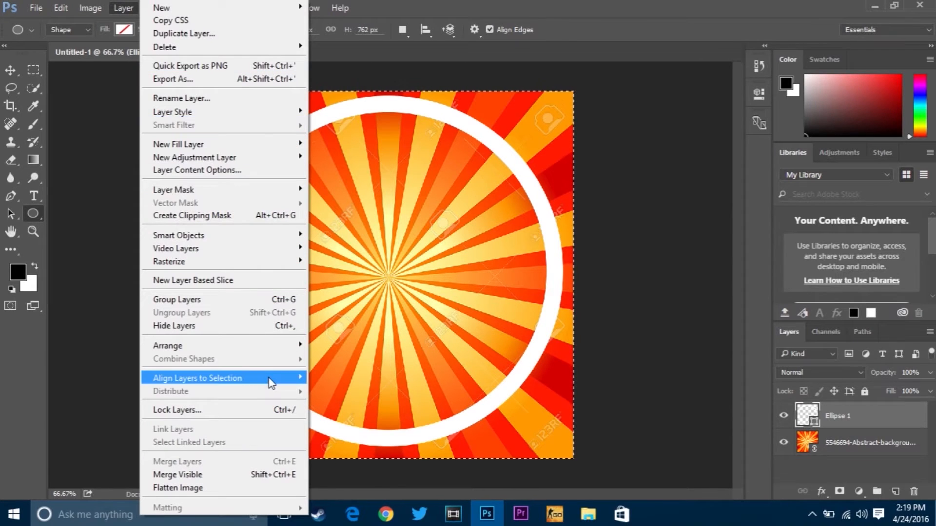
{"action": "mouse_move", "coordinate": [273, 379]}
{"action": "left_click", "coordinate": [347, 394]}
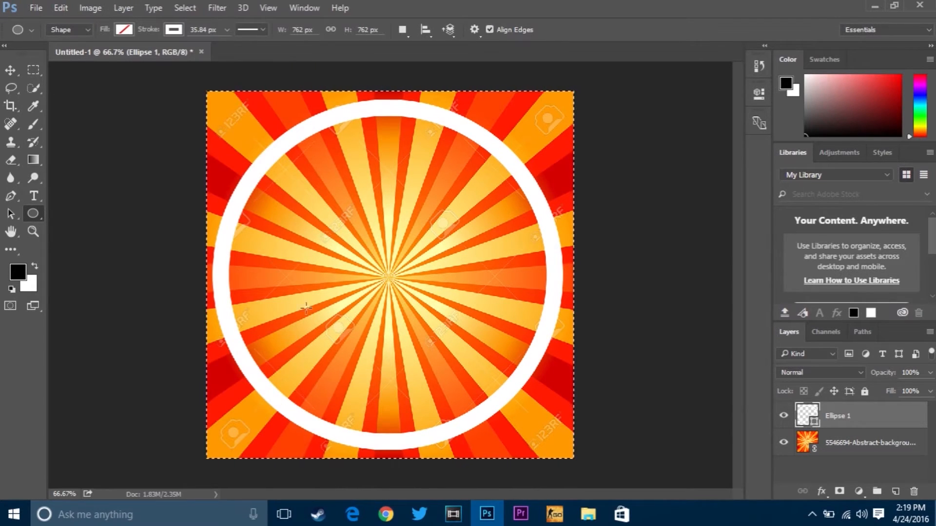
{"action": "left_click", "coordinate": [122, 8]}
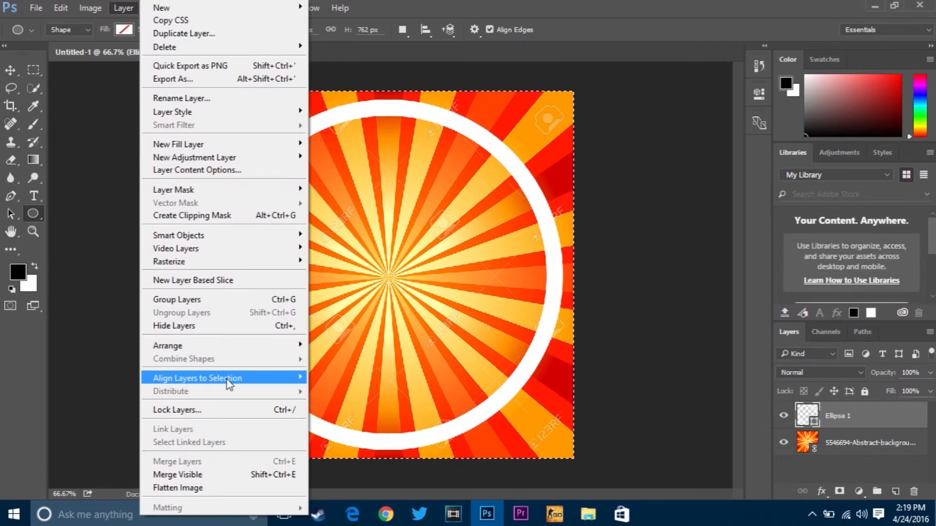
{"action": "mouse_move", "coordinate": [227, 380]}
{"action": "left_click", "coordinate": [348, 436]}
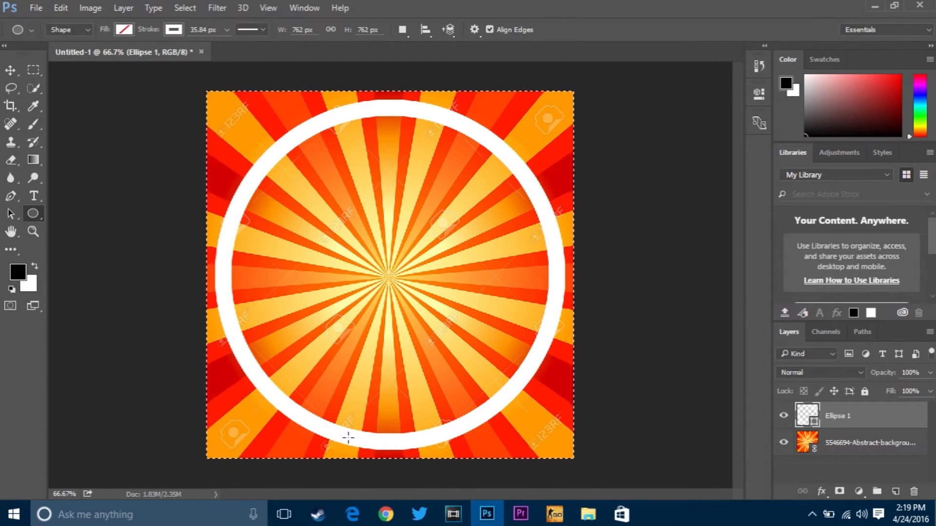
{"action": "key", "text": "ctrl+d"}
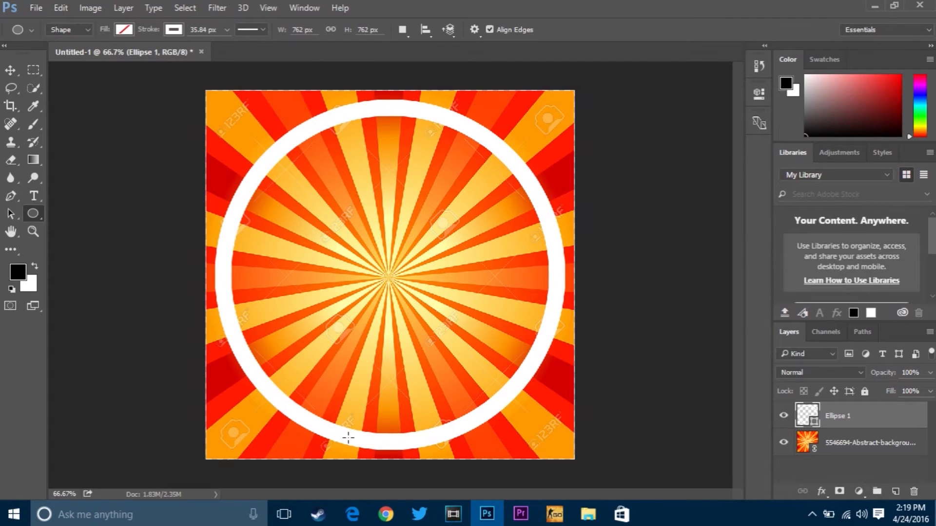
Step: Enlarge the centered ring proportionally to about 104% so that it nearly reaches the canvas edges
{"action": "key", "text": "ctrl+t"}
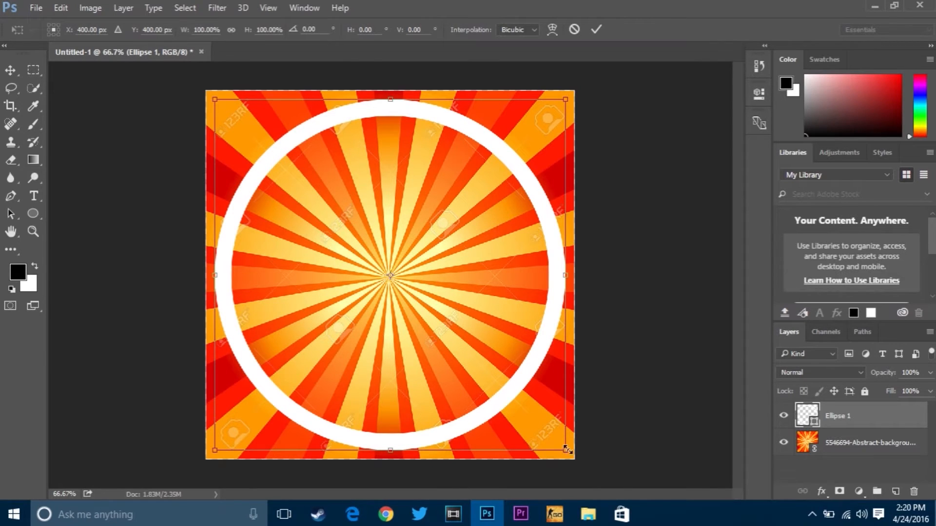
{"action": "left_click_drag", "start_coordinate": [568, 445], "coordinate": [570, 453]}
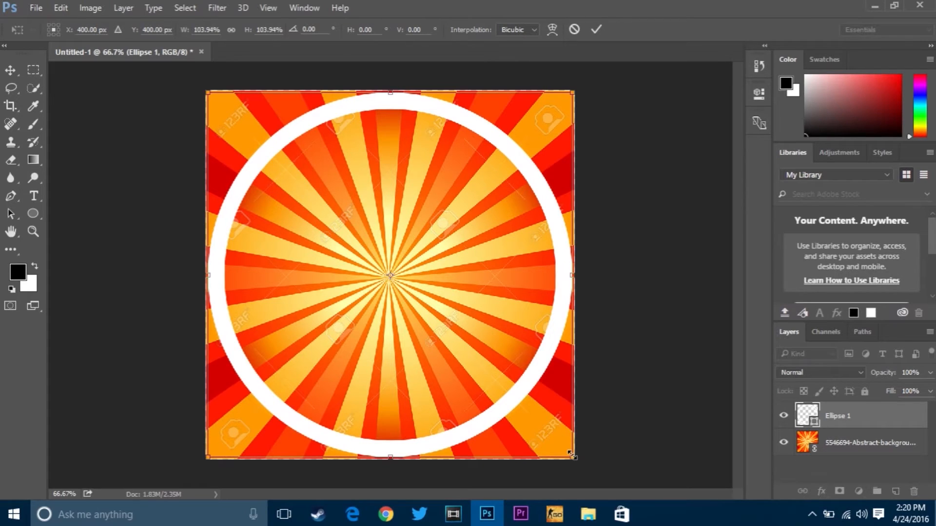
{"action": "left_click", "coordinate": [597, 30]}
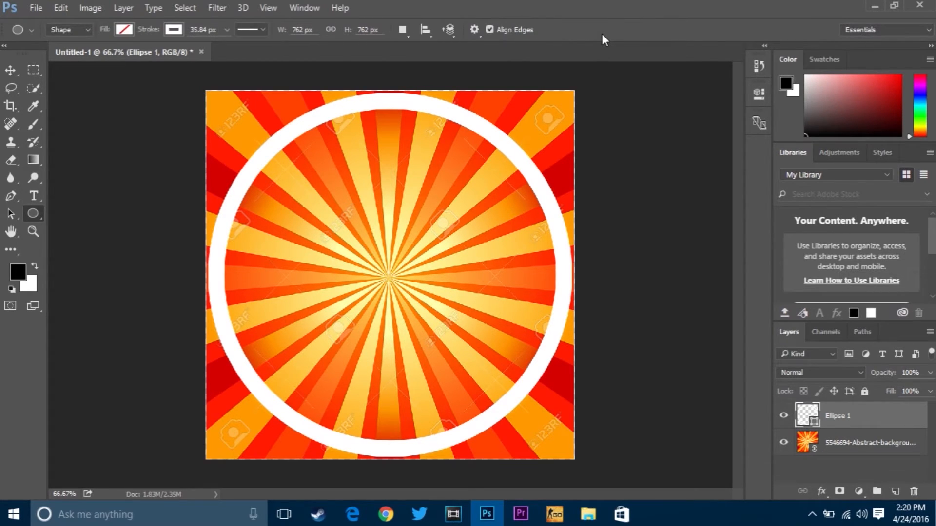
{"action": "key", "text": "ctrl+minus"}
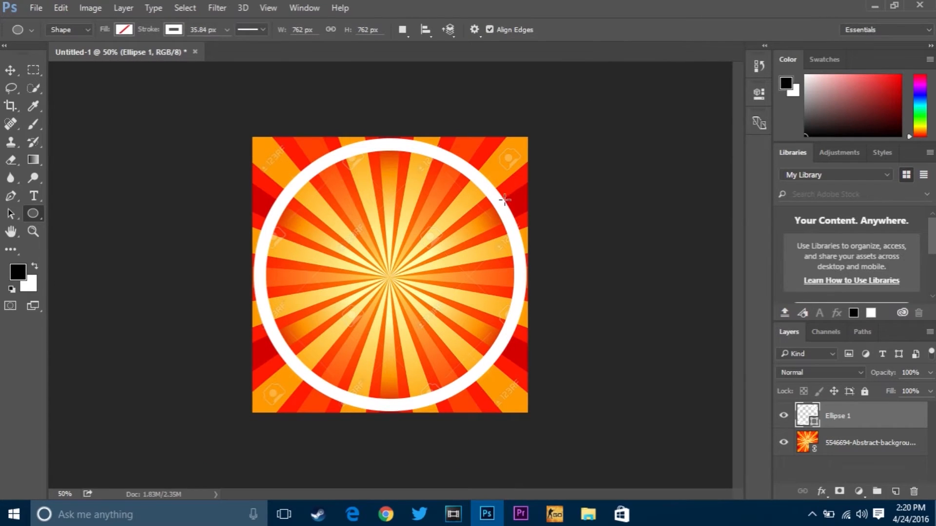
{"action": "key", "text": "ctrl+plus"}
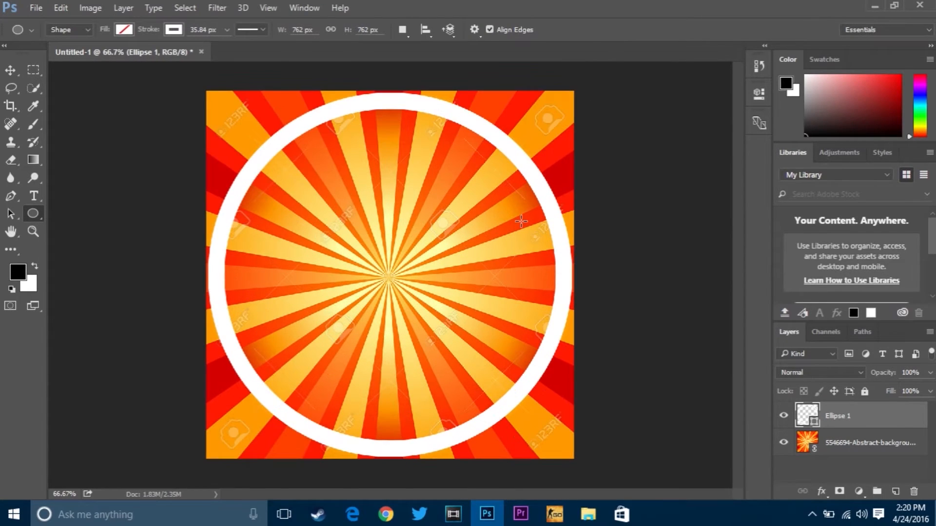
Step: Add a black letter K at 300 pt in Aldo the Apache Regular inside the ring
{"action": "left_click", "coordinate": [40, 197]}
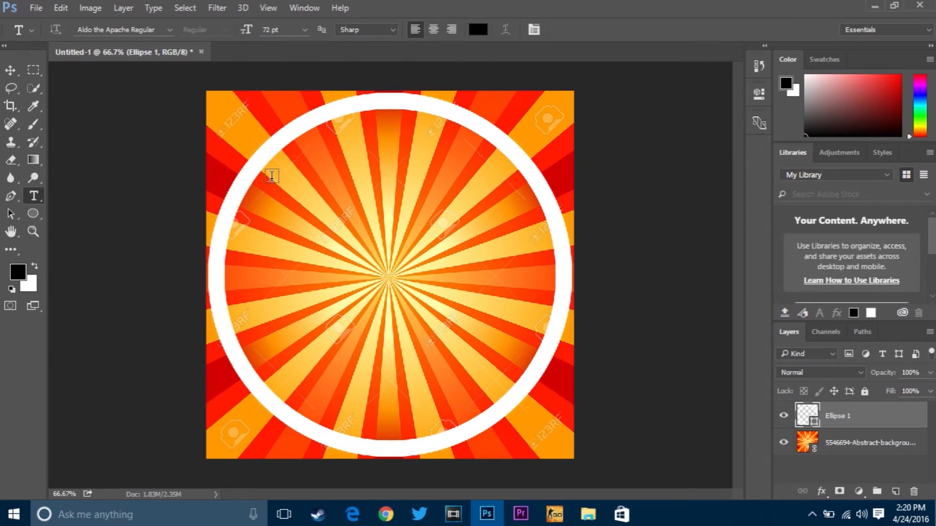
{"action": "left_click", "coordinate": [270, 31]}
{"action": "key", "text": "BackSpace"}
{"action": "key", "text": "BackSpace"}
{"action": "type", "text": "300"}
{"action": "left_click", "coordinate": [332, 314]}
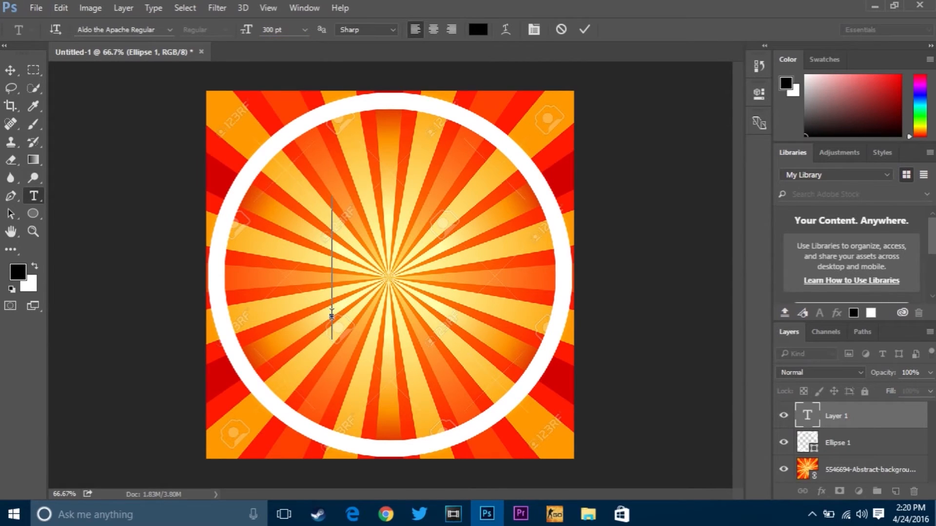
{"action": "type", "text": "K"}
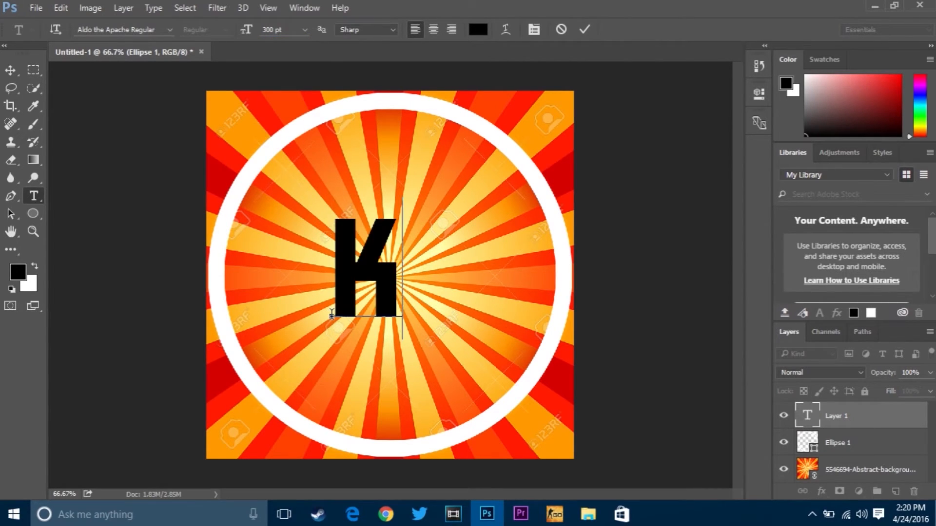
{"action": "left_click", "coordinate": [581, 30]}
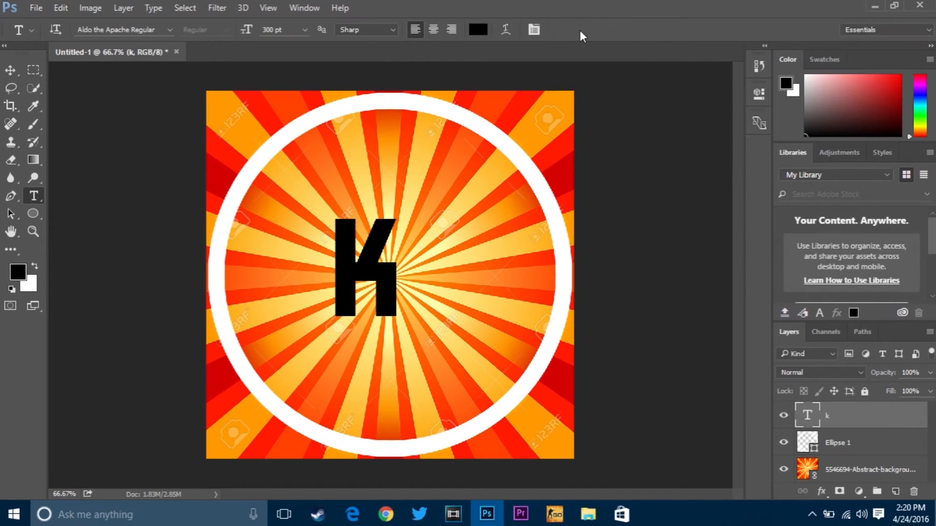
Step: Scale the letter K proportionally to about 285% and move it to the middle of the ring
{"action": "key", "text": "ctrl+t"}
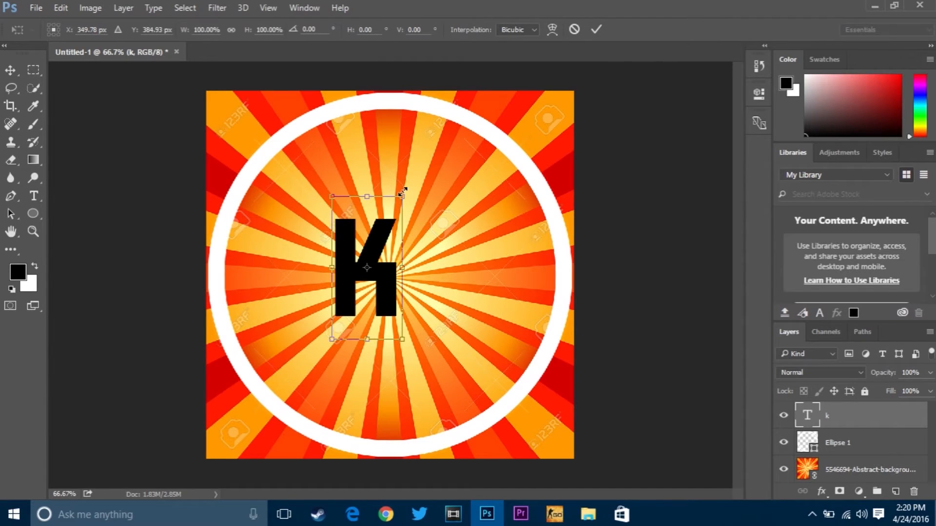
{"action": "left_click_drag", "start_coordinate": [402, 193], "coordinate": [525, 92]}
{"action": "left_click_drag", "start_coordinate": [534, 65], "coordinate": [532, 64]}
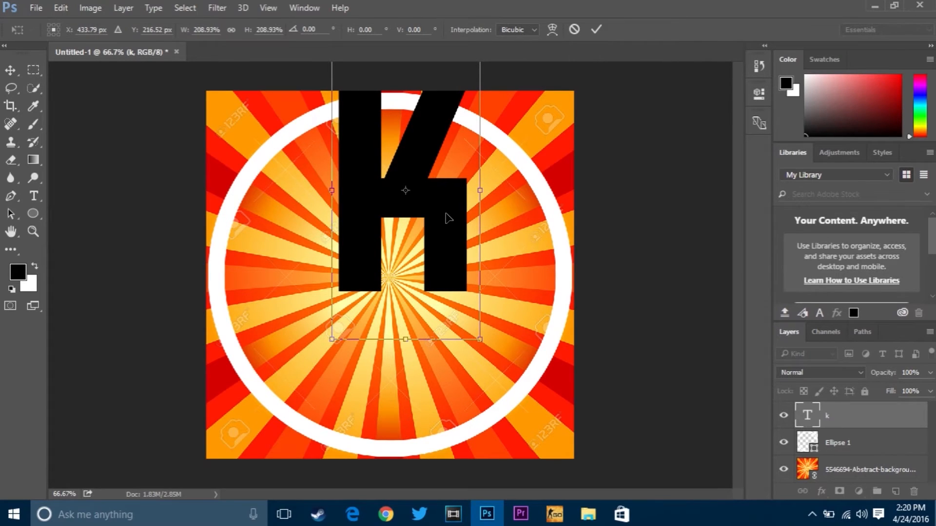
{"action": "left_click_drag", "start_coordinate": [448, 218], "coordinate": [433, 313]}
{"action": "left_click_drag", "start_coordinate": [465, 136], "coordinate": [529, 46]}
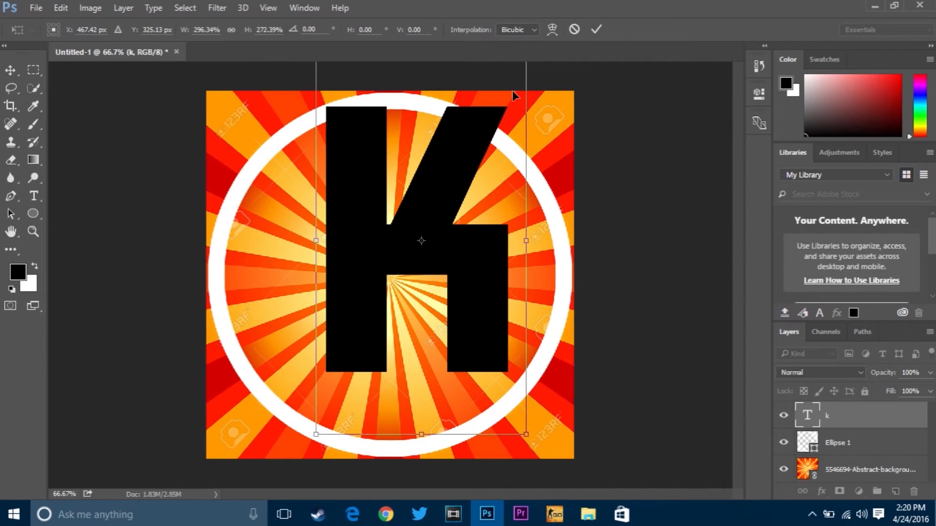
{"action": "left_click_drag", "start_coordinate": [527, 47], "coordinate": [531, 49]}
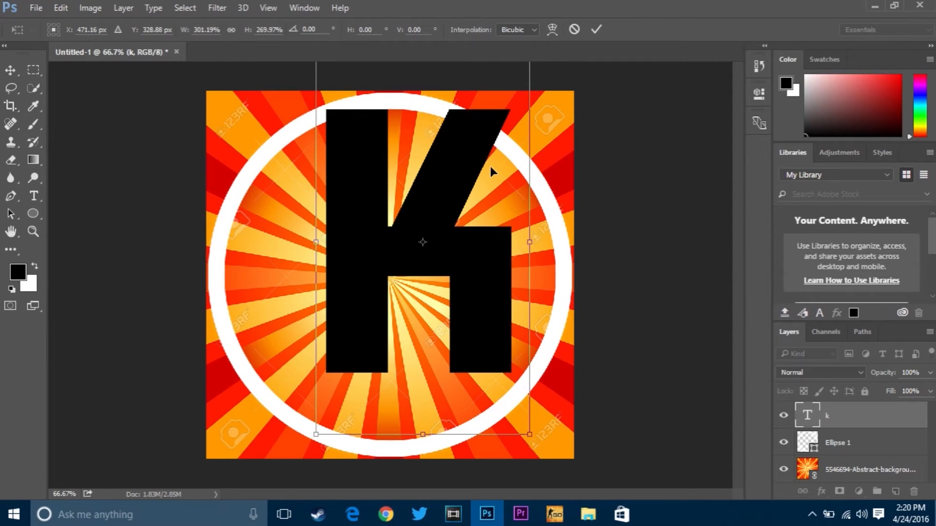
{"action": "left_click_drag", "start_coordinate": [530, 49], "coordinate": [561, 53]}
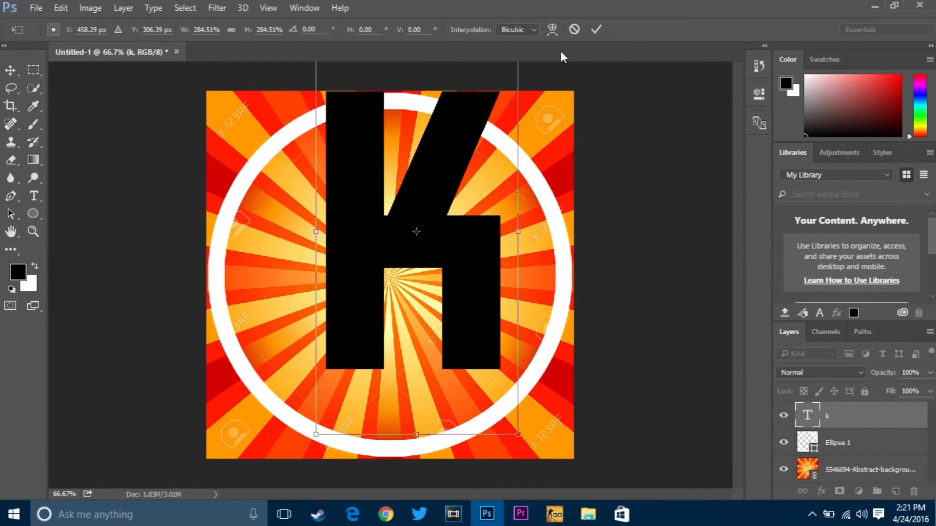
{"action": "left_click_drag", "start_coordinate": [497, 151], "coordinate": [472, 201]}
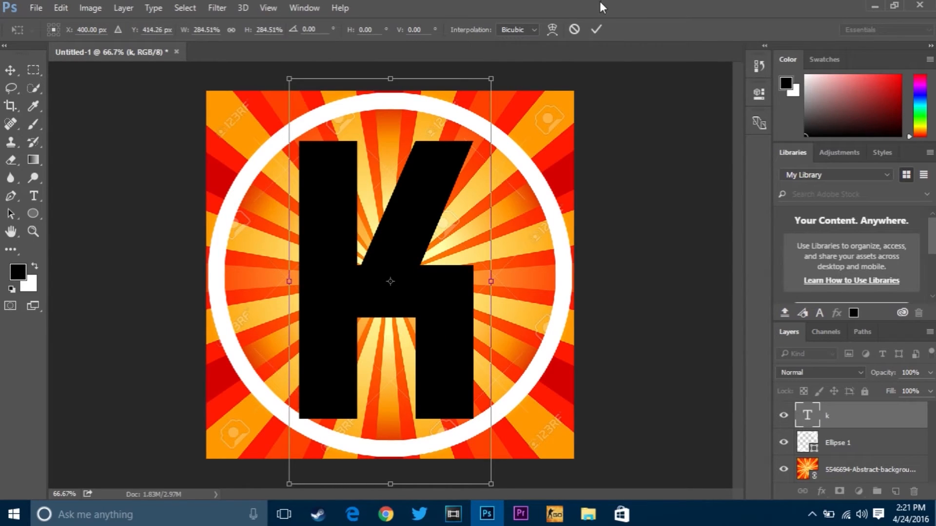
{"action": "left_click", "coordinate": [596, 27]}
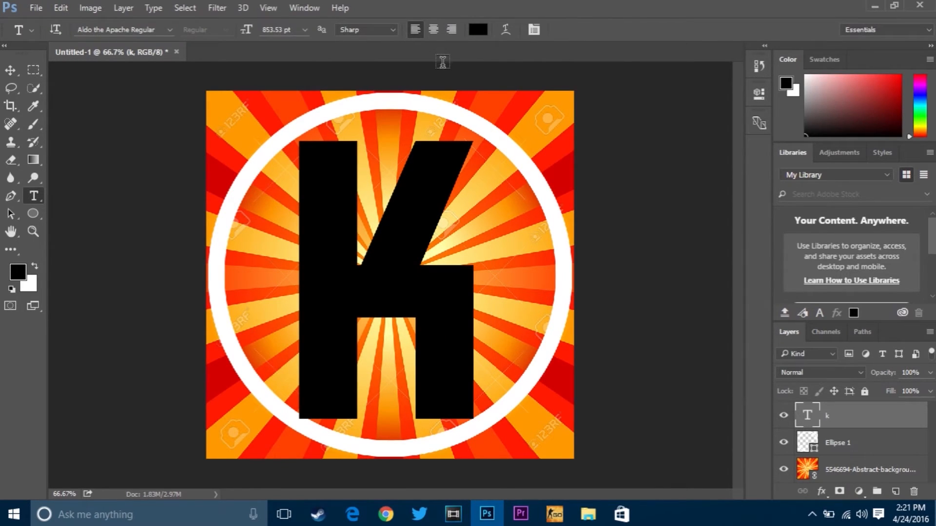
Step: Align the letter K to the vertical and horizontal centers of the whole canvas, and clear the selection
{"action": "key", "text": "ctrl+a"}
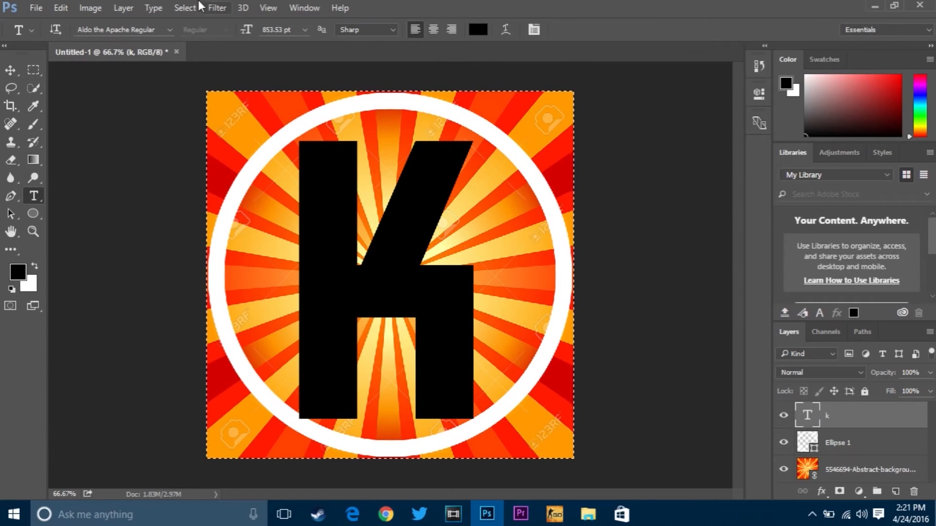
{"action": "left_click", "coordinate": [132, 9]}
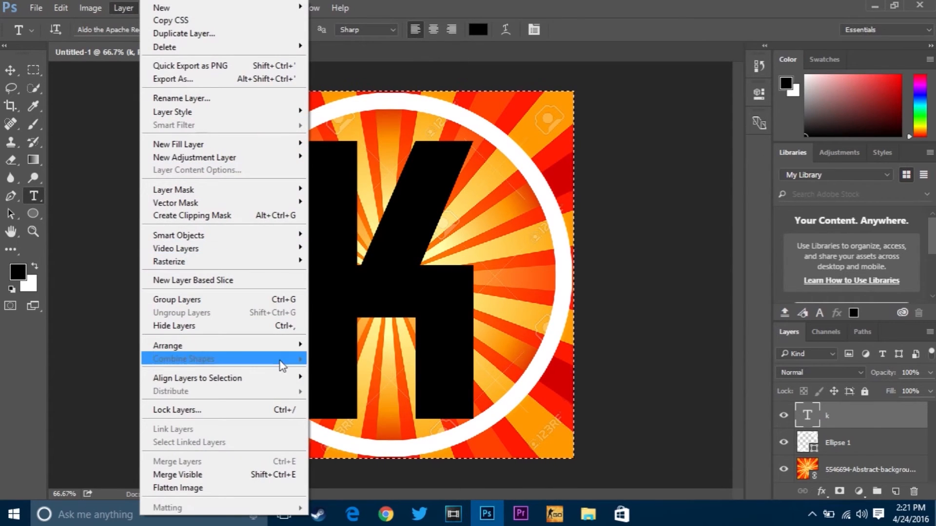
{"action": "mouse_move", "coordinate": [282, 381]}
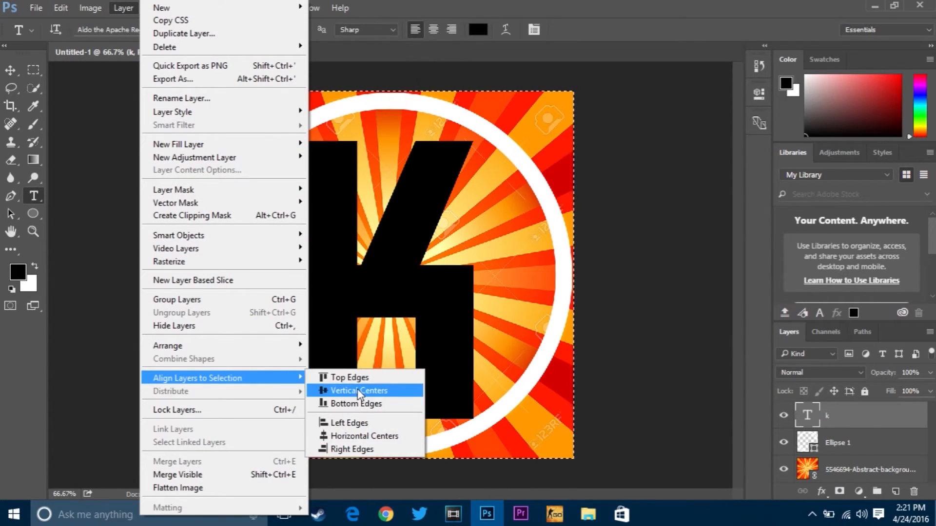
{"action": "left_click", "coordinate": [358, 392]}
{"action": "left_click", "coordinate": [122, 8]}
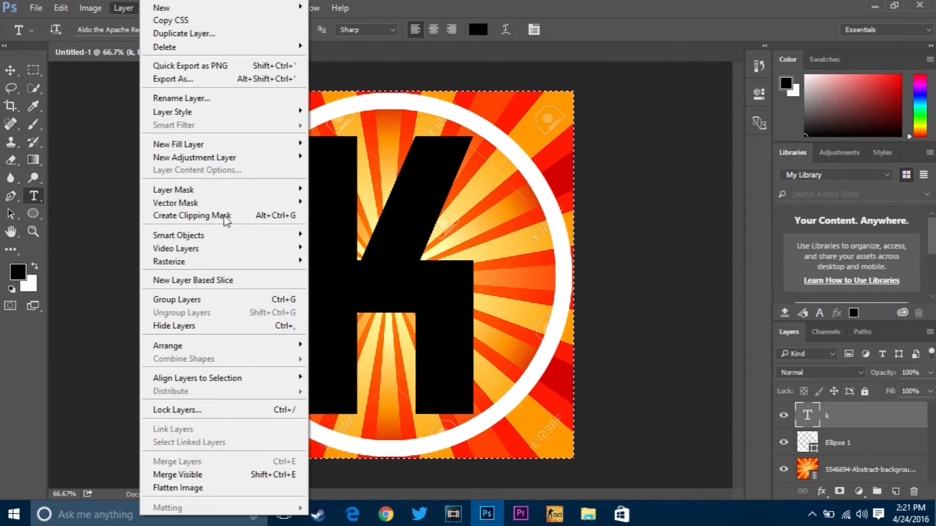
{"action": "mouse_move", "coordinate": [279, 382]}
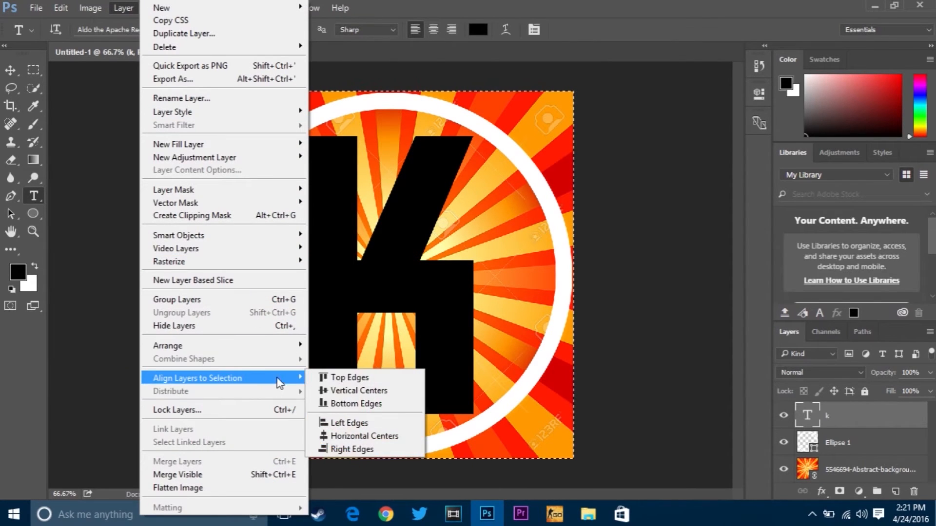
{"action": "left_click", "coordinate": [365, 435]}
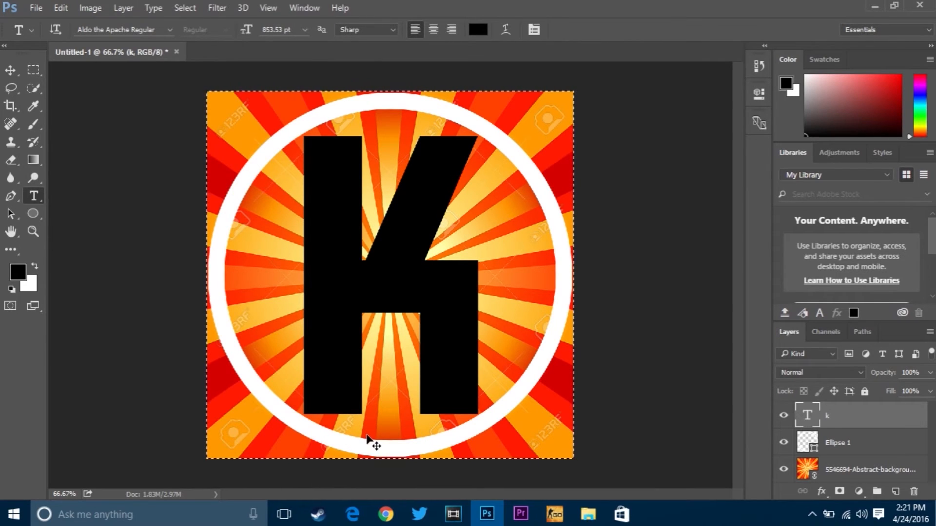
{"action": "key", "text": "ctrl+d"}
{"action": "key", "text": "ctrl+t"}
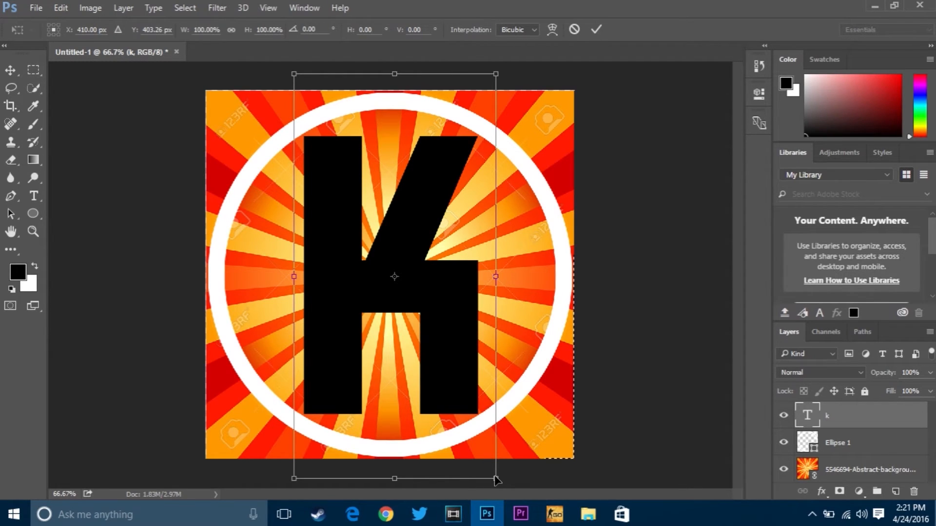
{"action": "left_click_drag", "start_coordinate": [496, 480], "coordinate": [497, 480]}
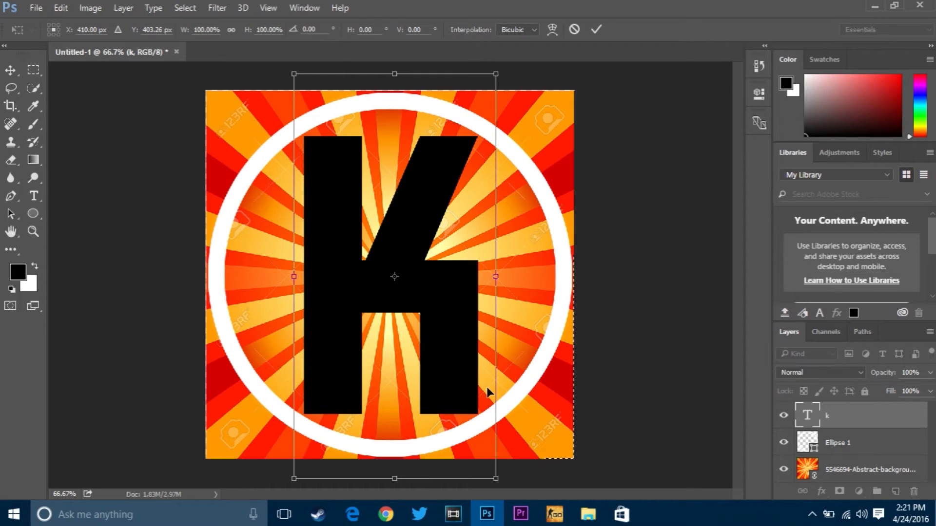
{"action": "key", "text": "t"}
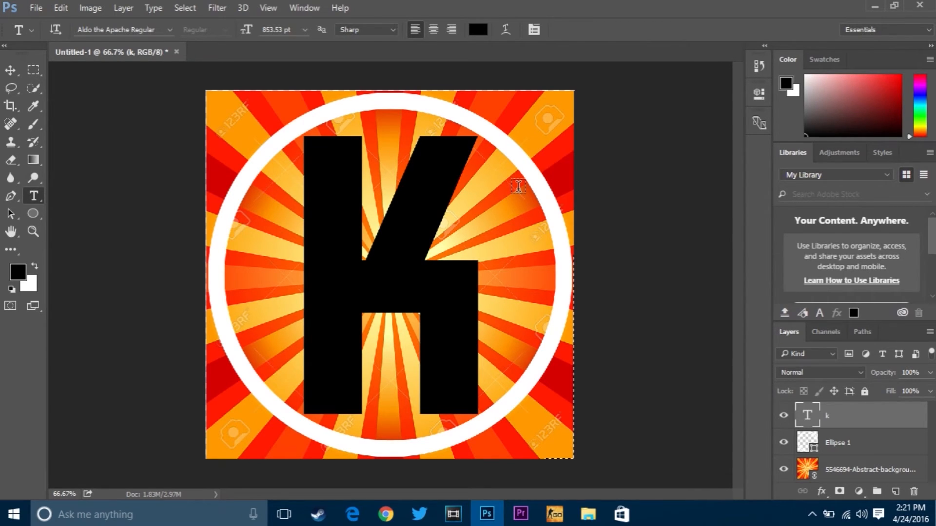
{"action": "key", "text": "ctrl+t"}
{"action": "left_click_drag", "start_coordinate": [495, 73], "coordinate": [522, 52]}
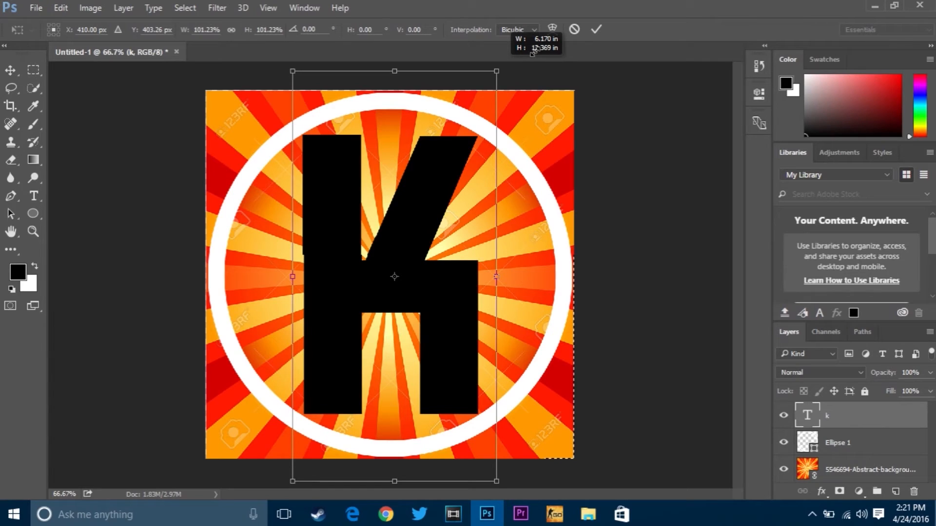
{"action": "left_click_drag", "start_coordinate": [533, 52], "coordinate": [536, 59]}
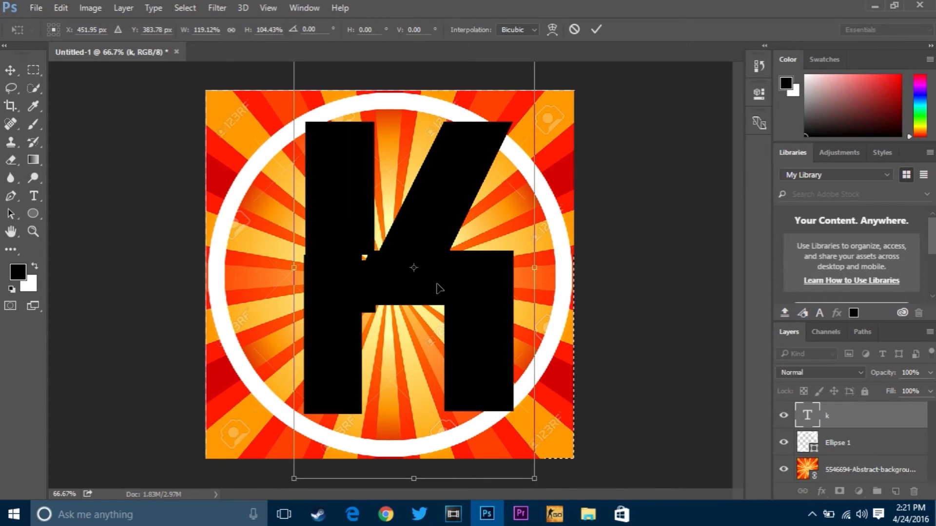
{"action": "key", "text": "ctrl+z"}
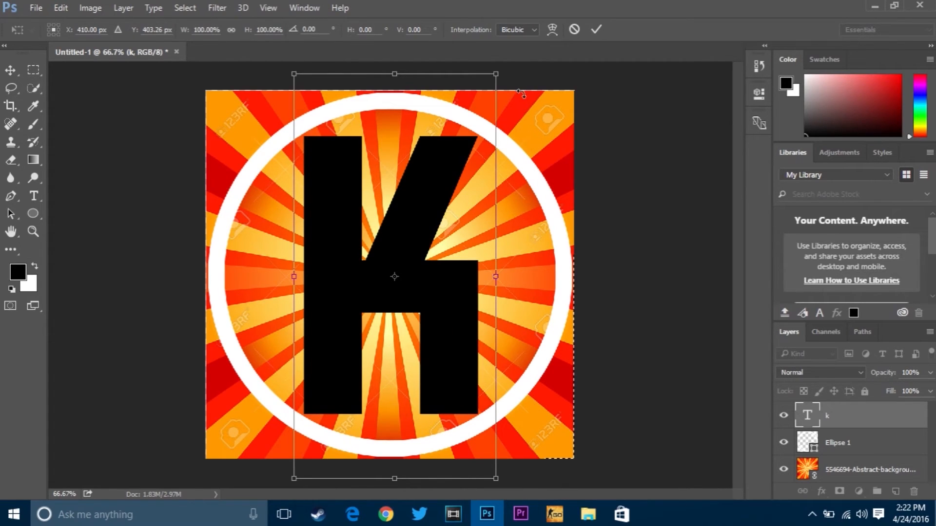
Step: Tilt the letter K slightly counter-clockwise, scale it proportionally to about 117%, and apply the transformation
{"action": "left_click_drag", "start_coordinate": [519, 93], "coordinate": [492, 80]}
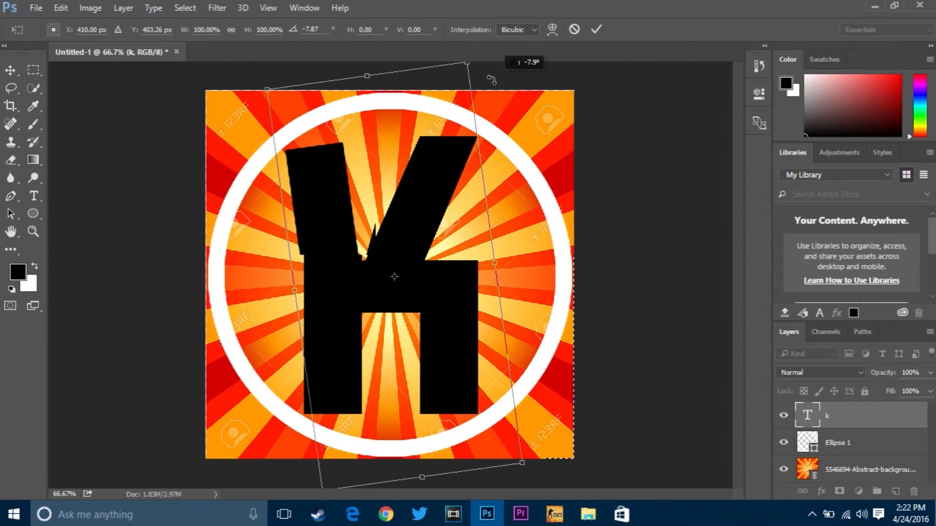
{"action": "left_click_drag", "start_coordinate": [491, 79], "coordinate": [481, 75]}
{"action": "scroll", "coordinate": [454, 195], "scroll_direction": "down", "scroll_amount": 2}
{"action": "scroll", "coordinate": [445, 224], "scroll_direction": "up", "scroll_amount": 1}
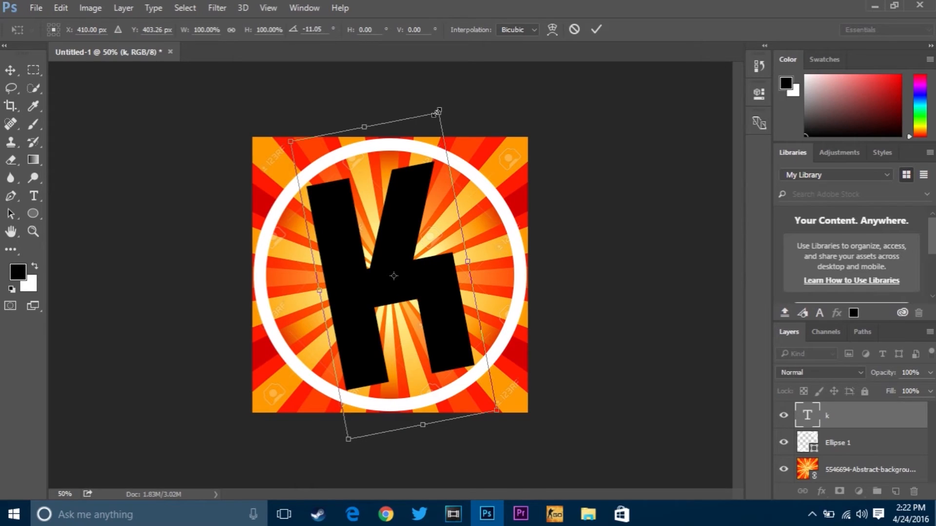
{"action": "left_click_drag", "start_coordinate": [440, 107], "coordinate": [451, 87]}
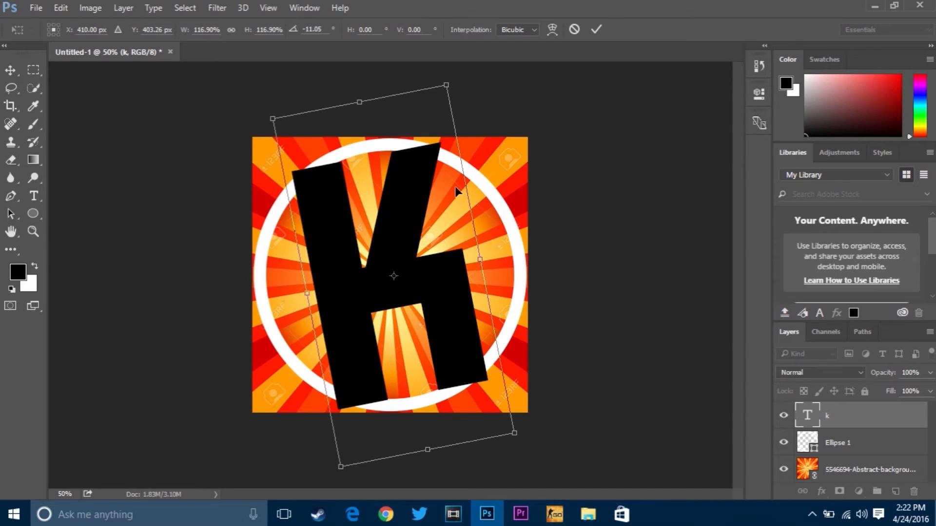
{"action": "key", "text": "Return"}
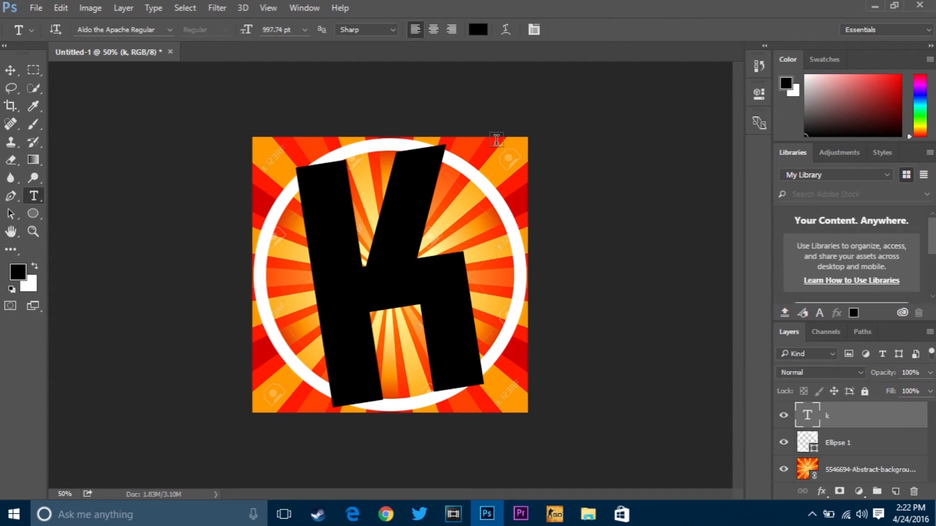
Step: Add a Color Overlay effect to the letter K's layer
{"action": "right_click", "coordinate": [875, 420]}
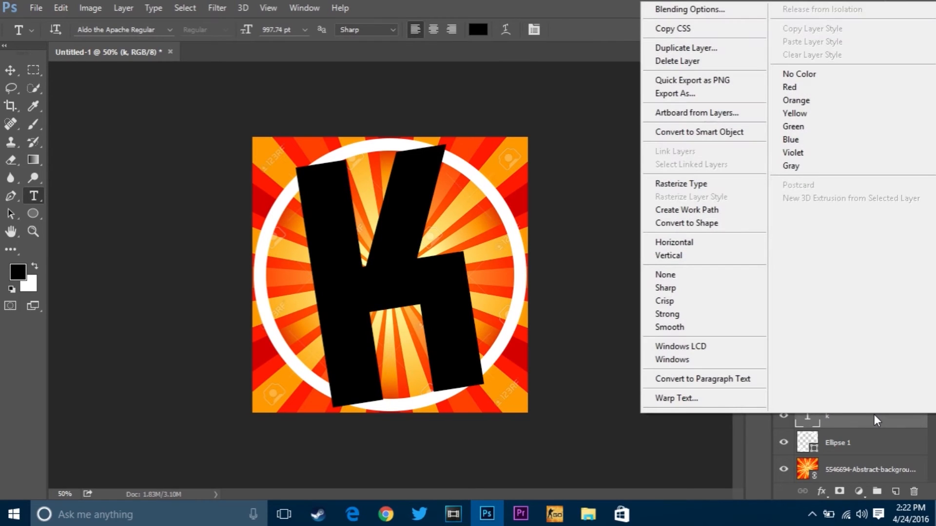
{"action": "left_click", "coordinate": [726, 11]}
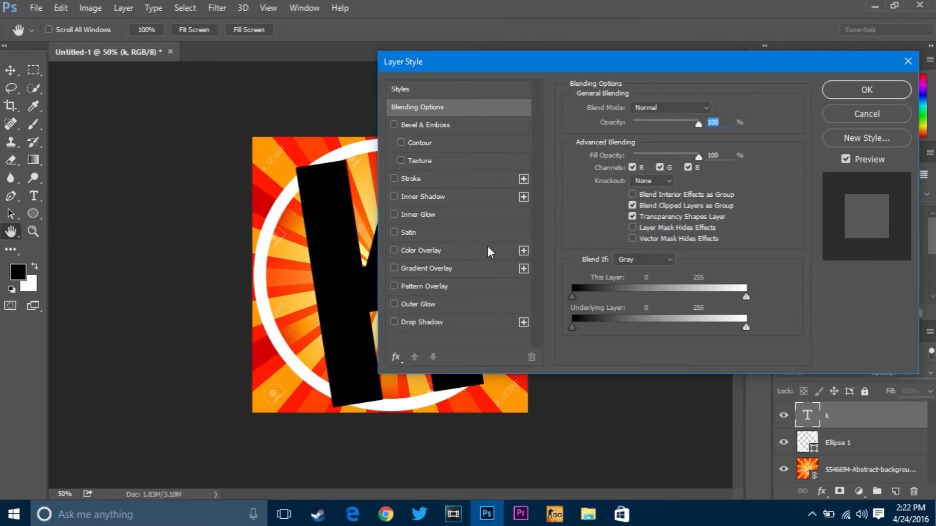
{"action": "left_click", "coordinate": [482, 249]}
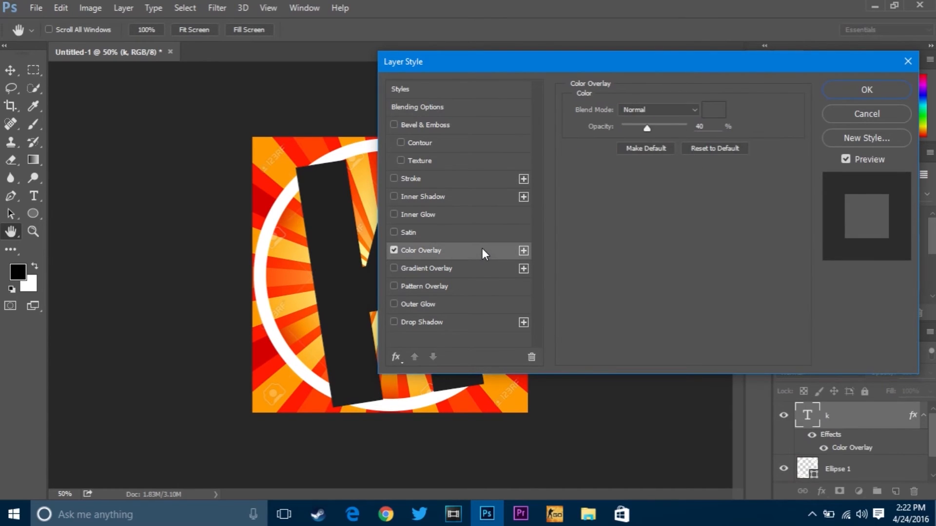
{"action": "left_click_drag", "start_coordinate": [686, 72], "coordinate": [743, 63]}
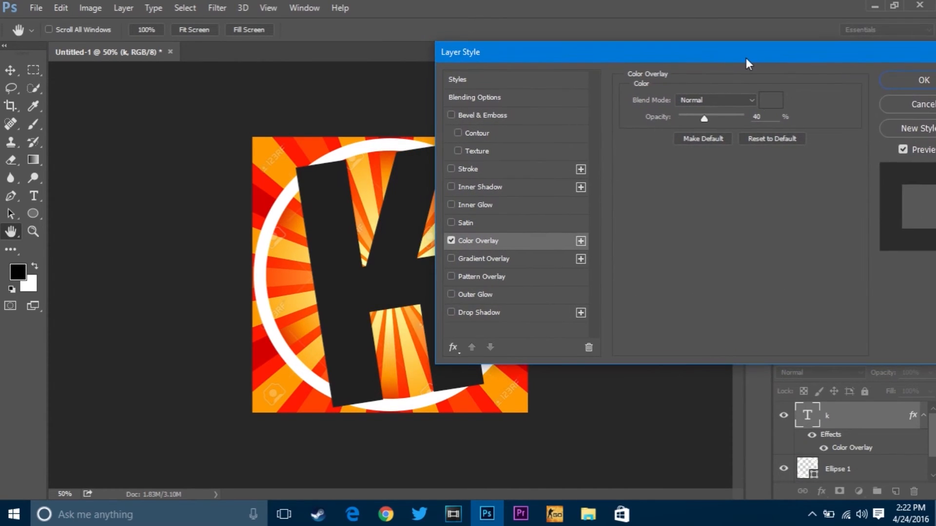
{"action": "left_click", "coordinate": [771, 103]}
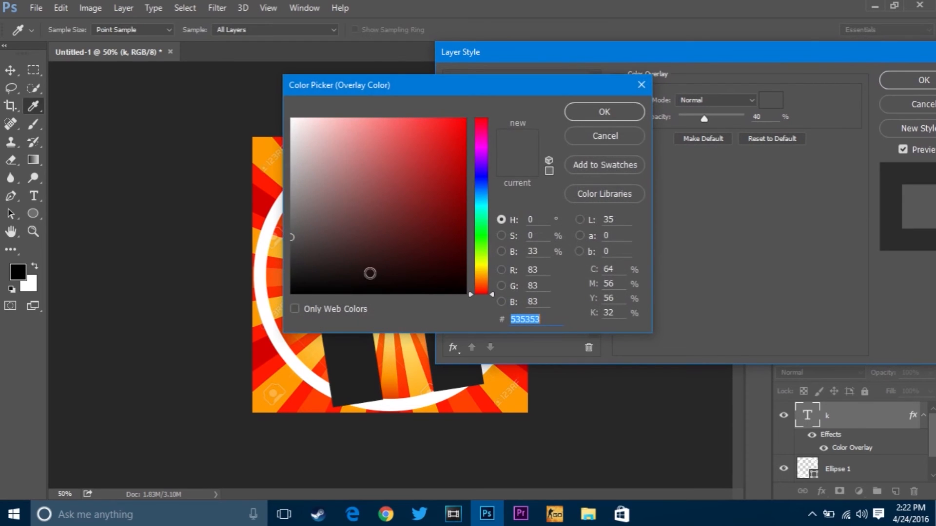
{"action": "left_click_drag", "start_coordinate": [370, 273], "coordinate": [218, 331]}
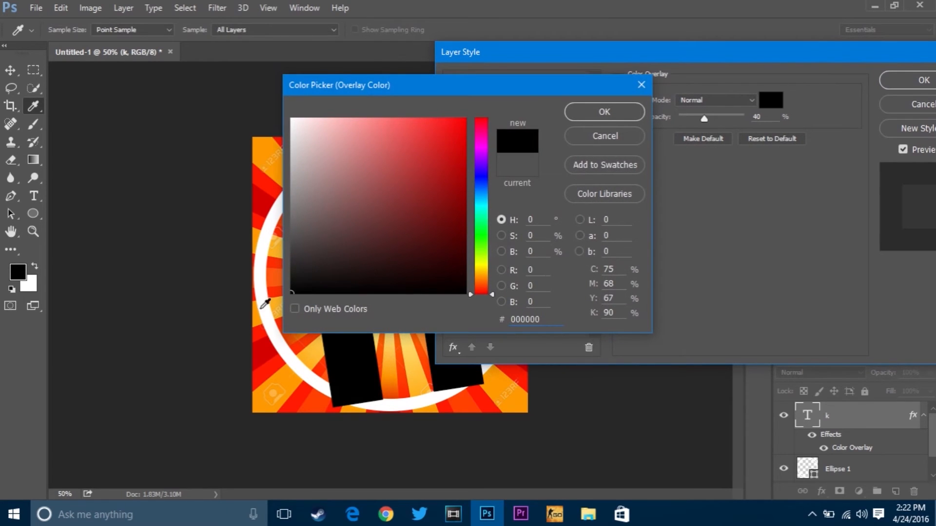
{"action": "left_click", "coordinate": [616, 109]}
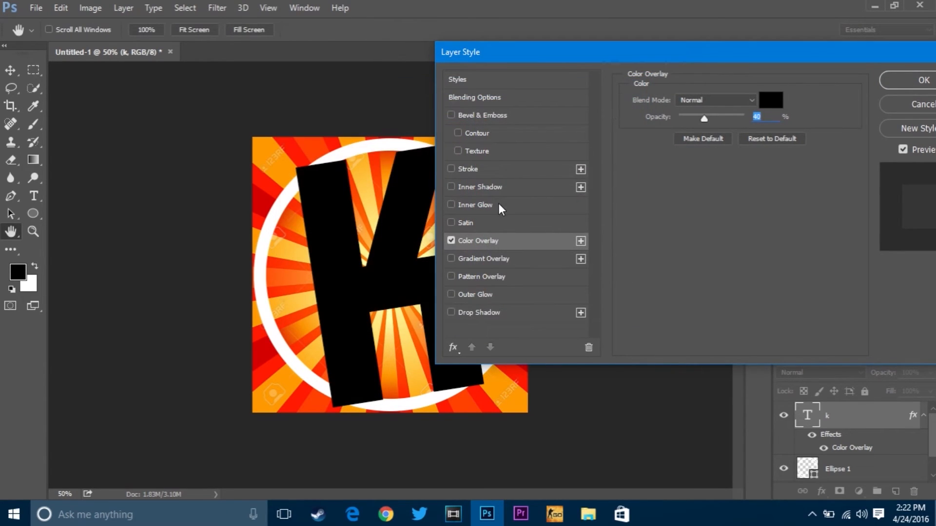
Step: Set the letter K's overlay color to white (ffffff) with 100% opacity
{"action": "left_click", "coordinate": [768, 100]}
{"action": "left_click_drag", "start_coordinate": [334, 196], "coordinate": [288, 105]}
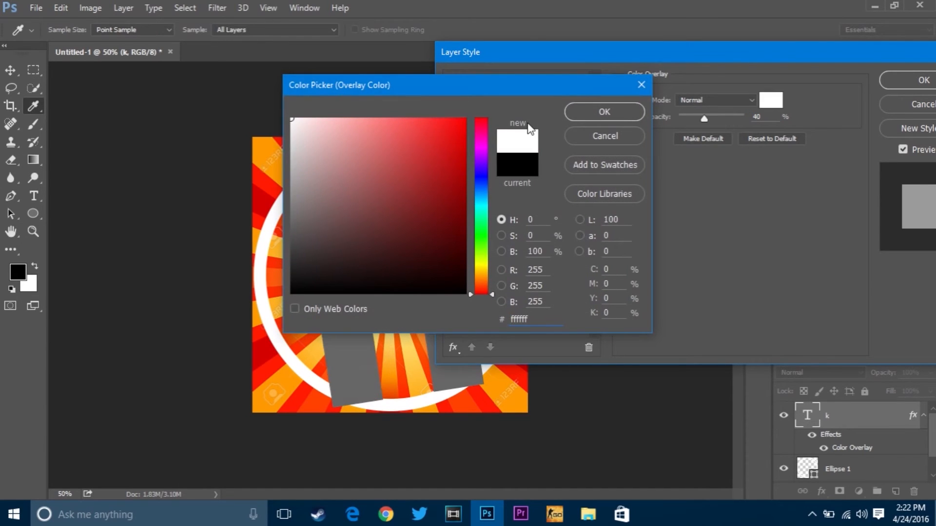
{"action": "left_click", "coordinate": [628, 113]}
{"action": "left_click_drag", "start_coordinate": [704, 119], "coordinate": [774, 111]}
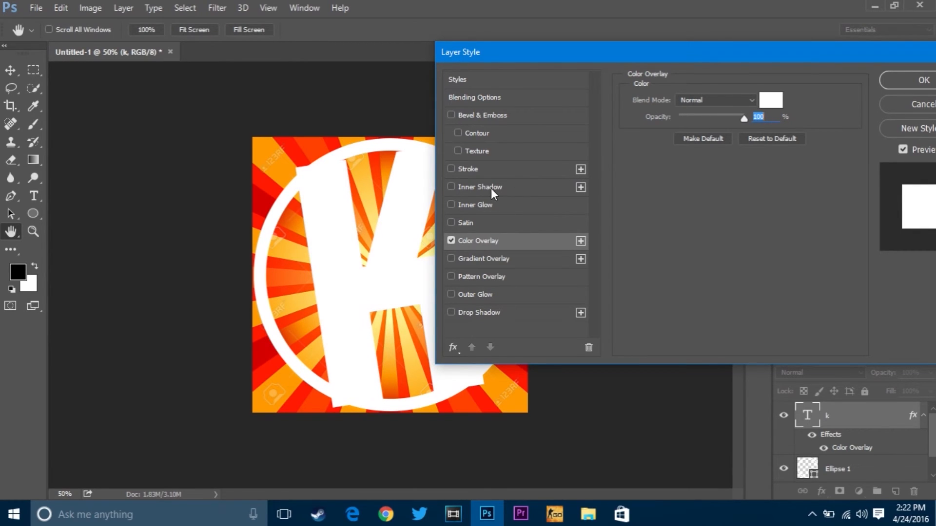
Step: Give the letter K a 10 px black inside stroke and a black-to-white linear gradient overlay at 10% opacity
{"action": "left_click", "coordinate": [495, 168]}
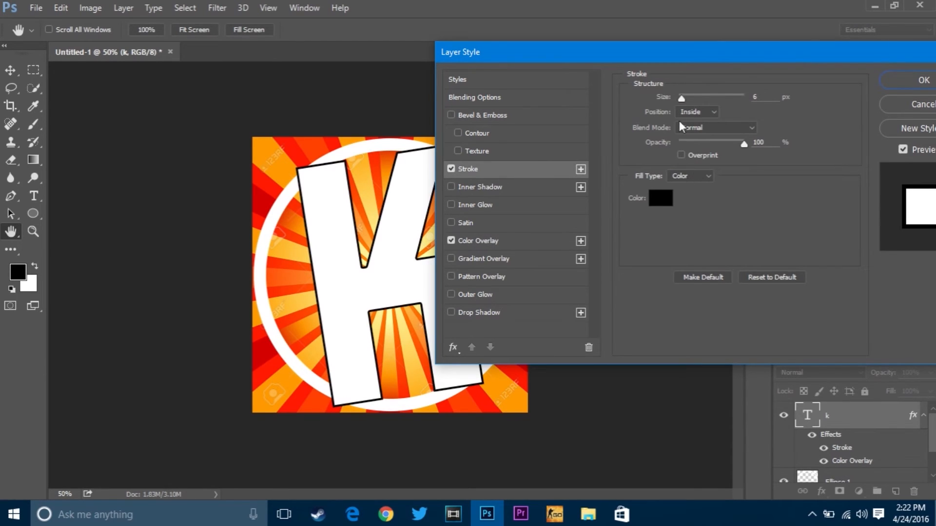
{"action": "left_click_drag", "start_coordinate": [683, 98], "coordinate": [686, 104]}
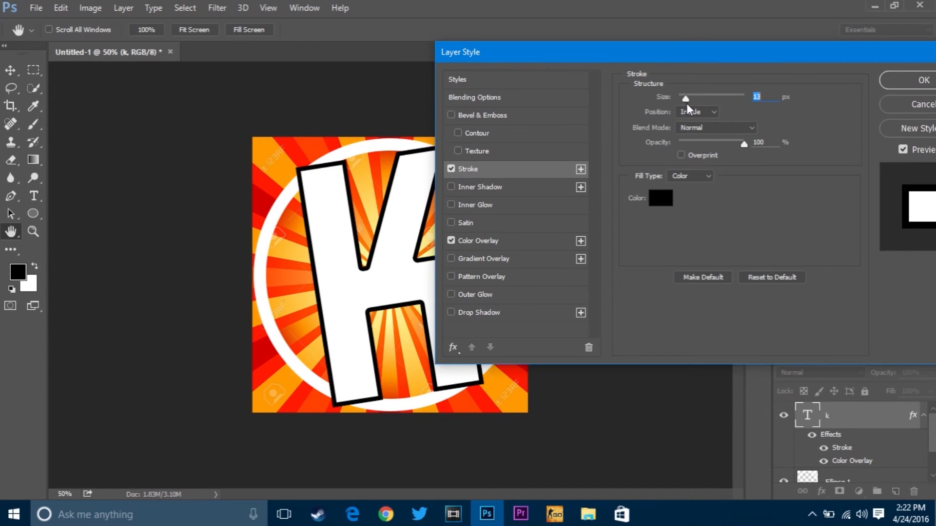
{"action": "left_click", "coordinate": [514, 260]}
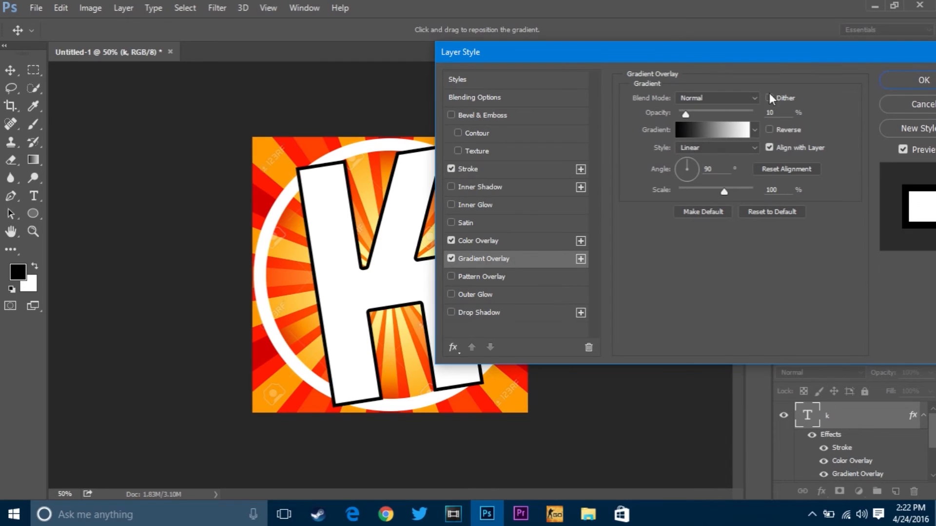
{"action": "left_click", "coordinate": [720, 132]}
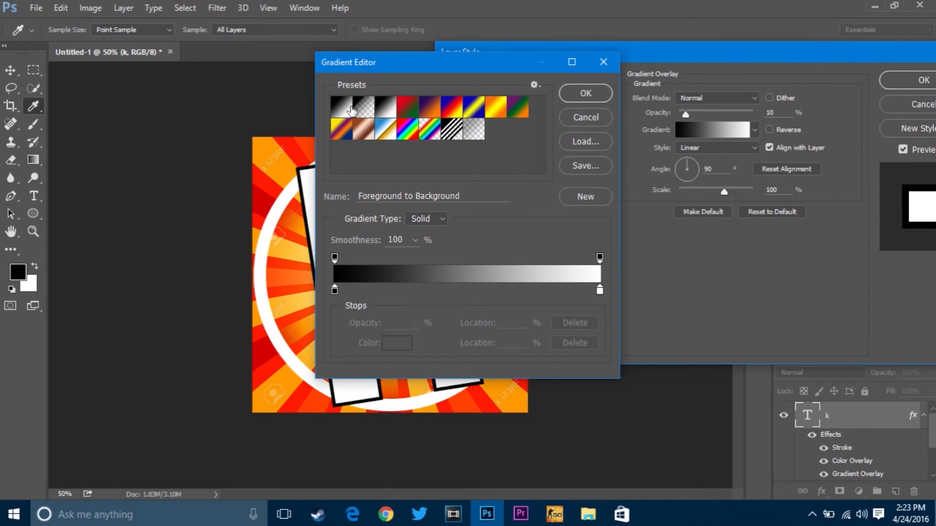
{"action": "left_click", "coordinate": [587, 94]}
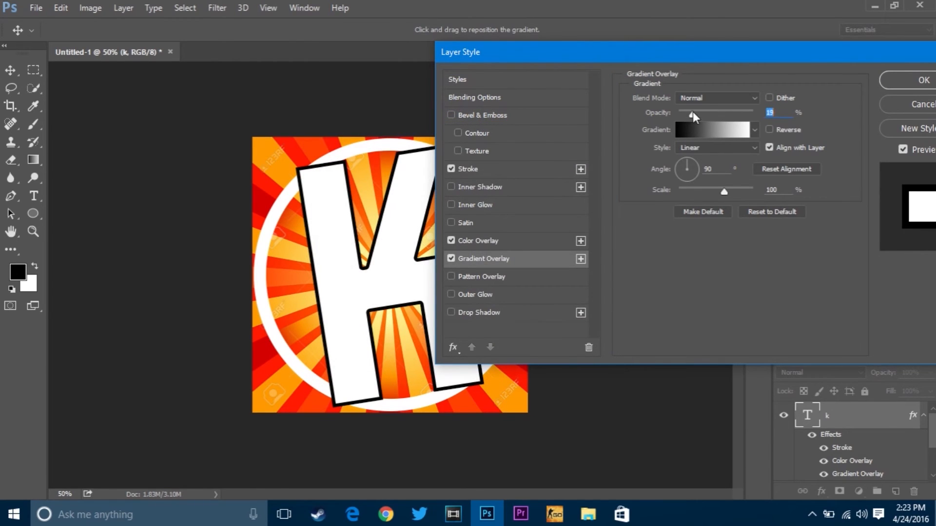
{"action": "left_click_drag", "start_coordinate": [686, 114], "coordinate": [689, 115]}
{"action": "left_click_drag", "start_coordinate": [687, 115], "coordinate": [685, 115]}
{"action": "left_click", "coordinate": [450, 240]}
{"action": "left_click", "coordinate": [450, 240]}
{"action": "left_click", "coordinate": [449, 241]}
{"action": "left_click", "coordinate": [449, 241]}
Step: Add a smooth Inner Bevel to the letter K with 100% depth and 7 px size, keeping the stroke at 10 px
{"action": "left_click", "coordinate": [449, 114]}
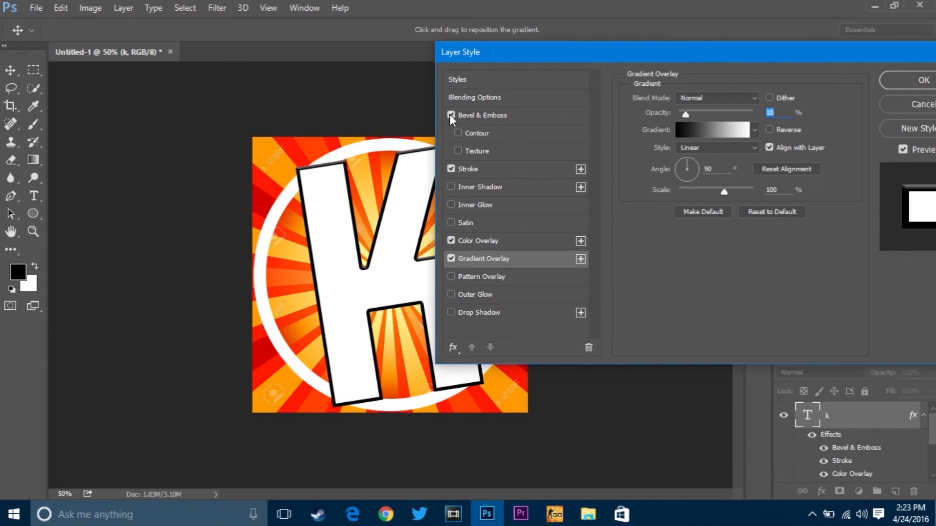
{"action": "left_click", "coordinate": [523, 108]}
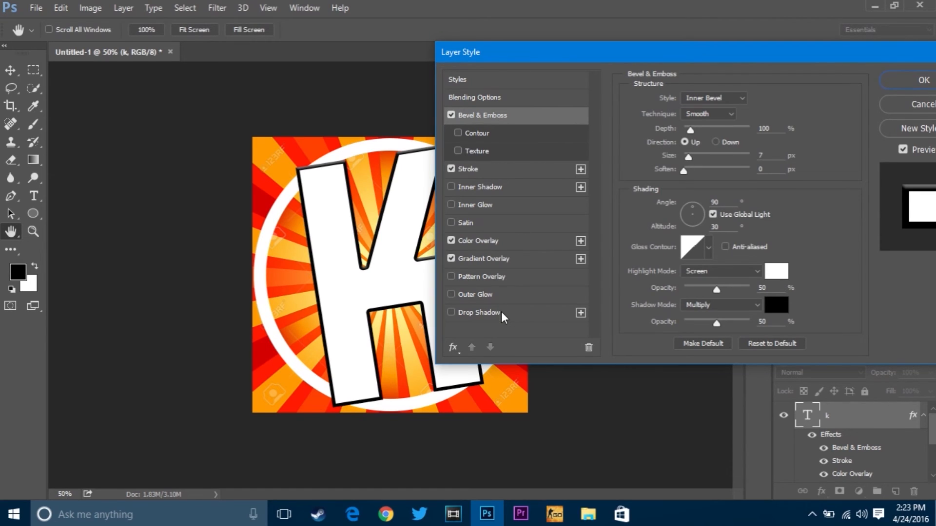
{"action": "left_click", "coordinate": [524, 169]}
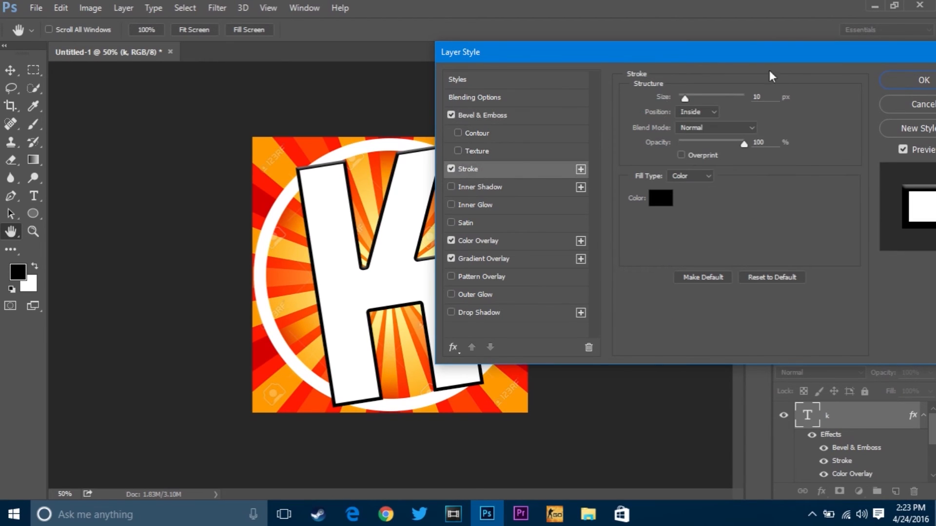
{"action": "left_click_drag", "start_coordinate": [685, 99], "coordinate": [687, 108]}
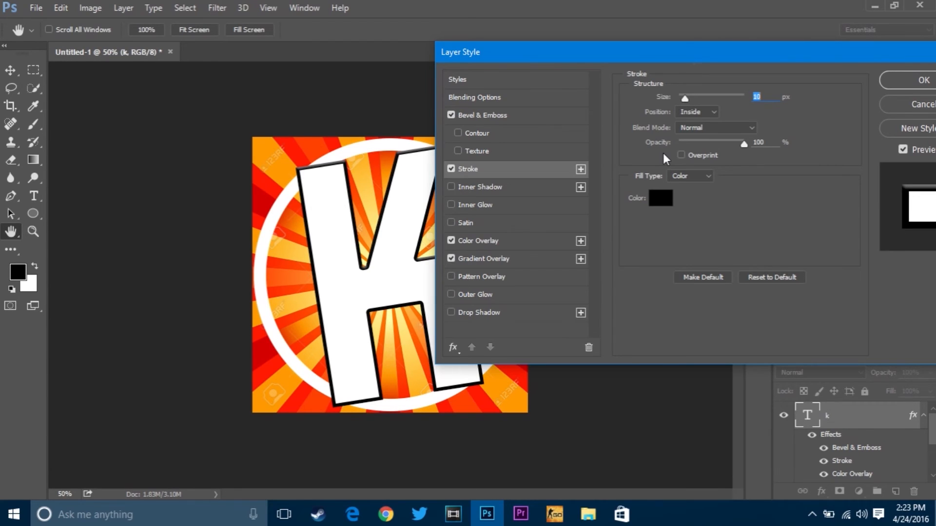
Step: Add a black Multiply drop shadow to the letter K with 13 px distance, 23% spread and 32 px size, and apply the layer style
{"action": "left_click", "coordinate": [480, 314]}
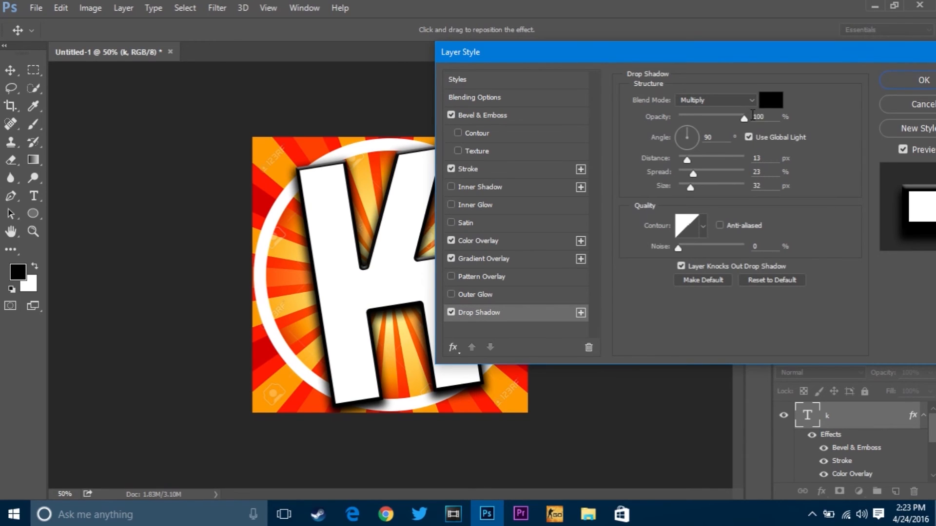
{"action": "double_click", "coordinate": [756, 116]}
{"action": "left_click", "coordinate": [891, 77]}
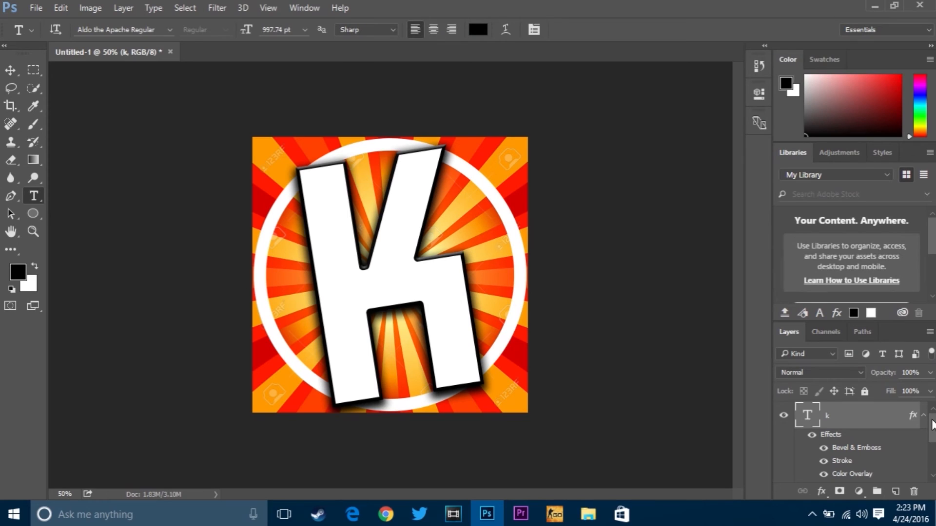
Step: Give the white ring on the Ellipse 1 layer a 6 px black inside stroke
{"action": "left_click_drag", "start_coordinate": [932, 424], "coordinate": [932, 449]}
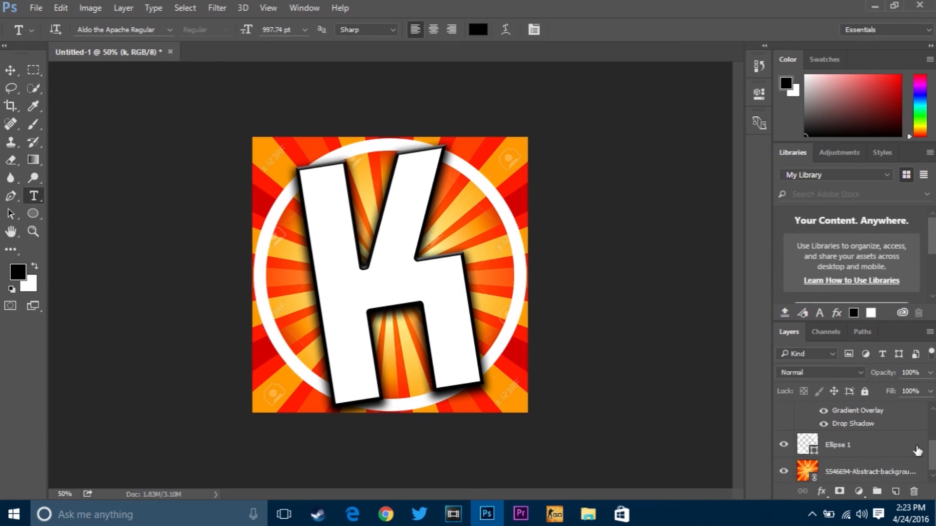
{"action": "right_click", "coordinate": [890, 446]}
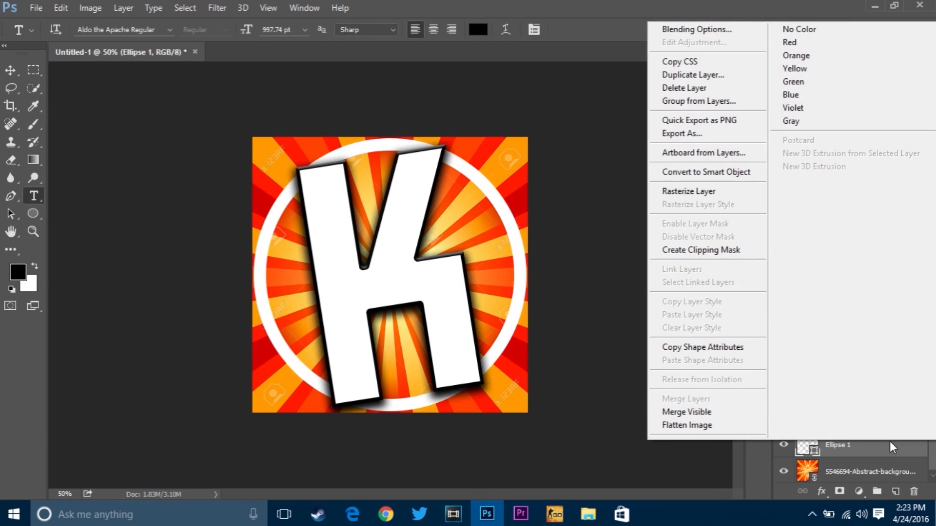
{"action": "left_click", "coordinate": [725, 30]}
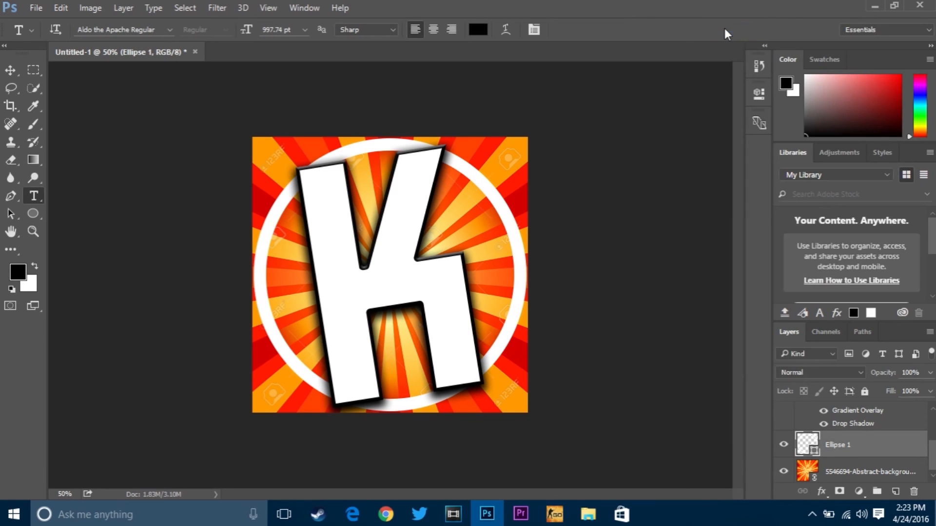
{"action": "left_click_drag", "start_coordinate": [513, 62], "coordinate": [766, 32]}
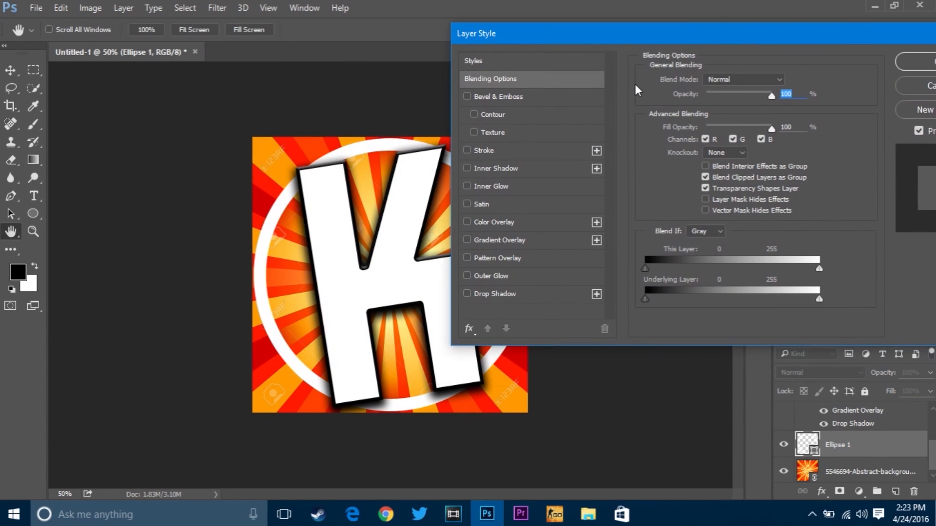
{"action": "left_click", "coordinate": [603, 146]}
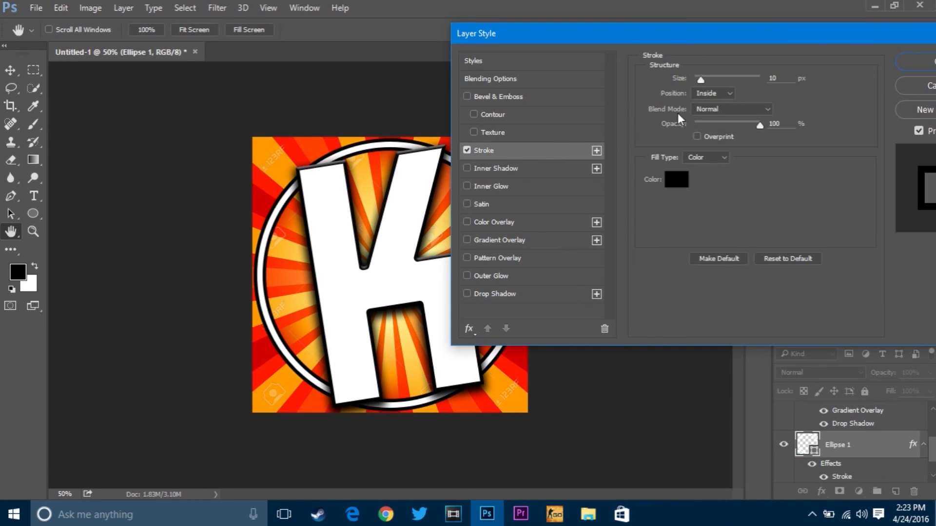
{"action": "left_click_drag", "start_coordinate": [700, 80], "coordinate": [698, 81]}
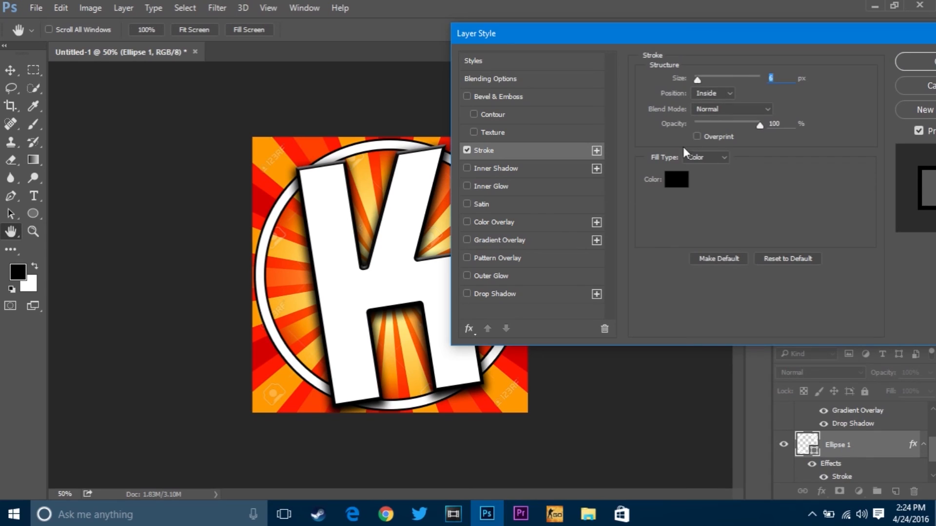
Step: Enable the Bevel & Emboss effect on the white ring, keeping its current settings
{"action": "left_click", "coordinate": [468, 98]}
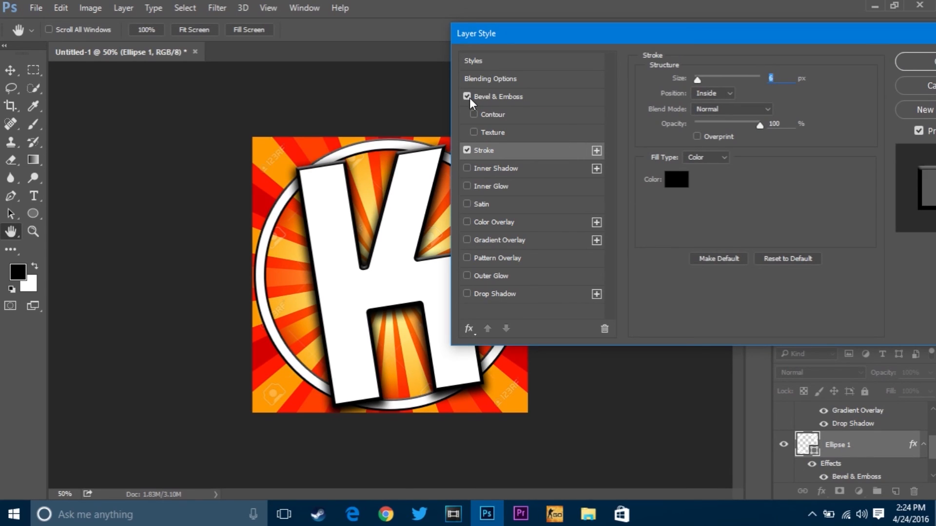
{"action": "left_click", "coordinate": [467, 222]}
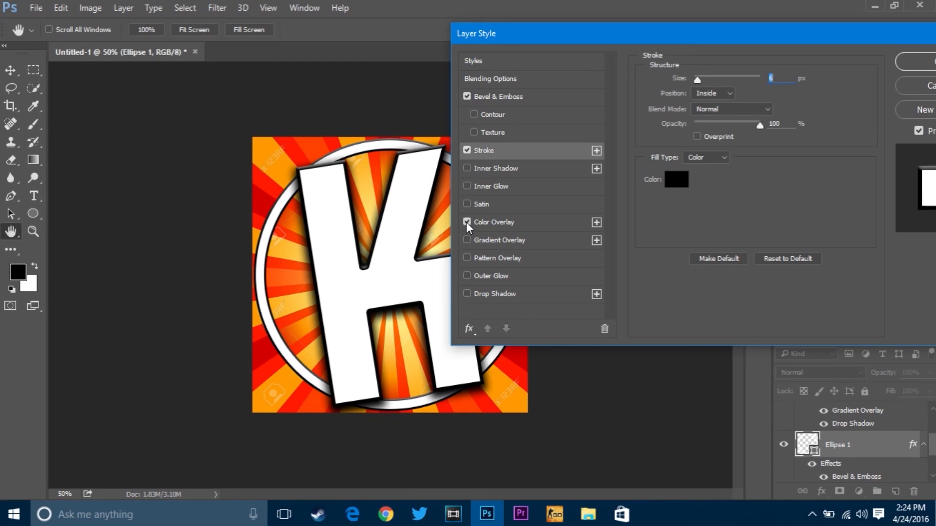
{"action": "left_click", "coordinate": [535, 220]}
{"action": "left_click", "coordinate": [467, 222]}
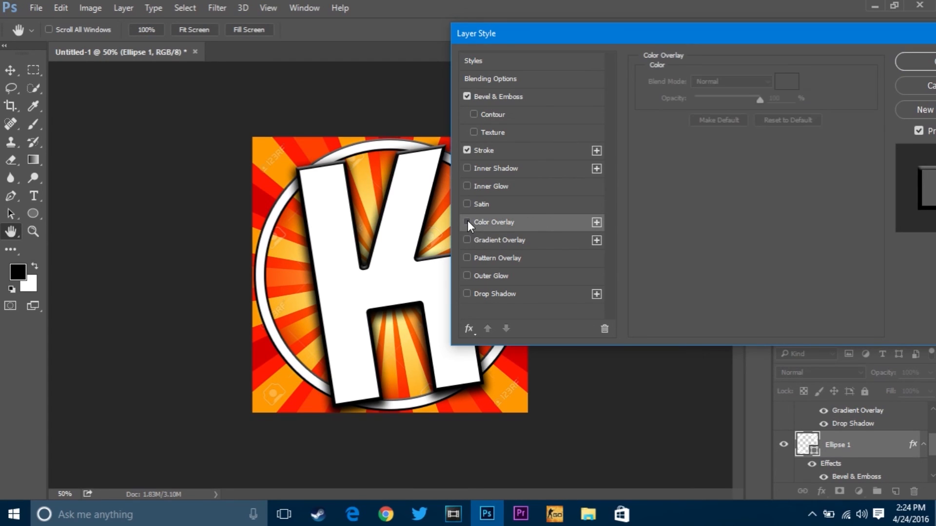
Step: Enable the Drop Shadow effect on the white ring and apply the layer style
{"action": "left_click", "coordinate": [466, 294]}
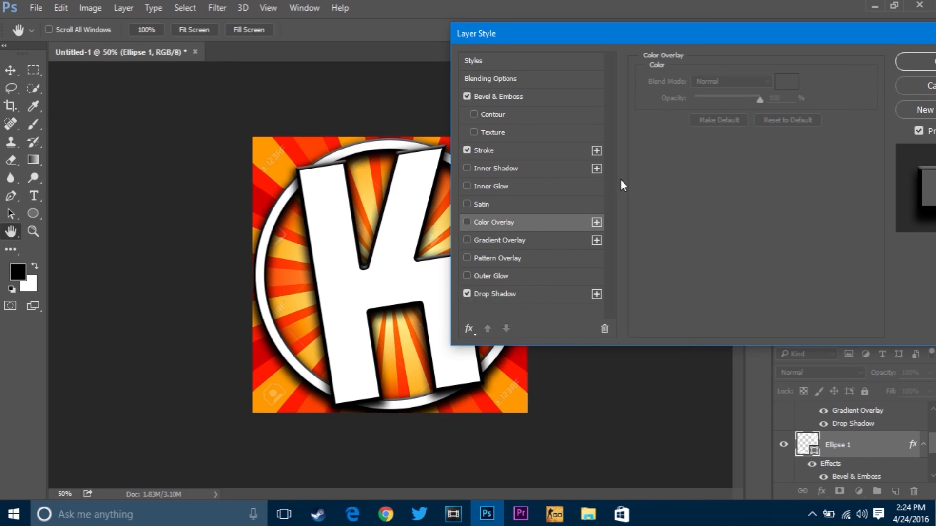
{"action": "left_click", "coordinate": [917, 60]}
Step: Thicken the white ring by setting the Ellipse 1 shape's stroke width to 55.38 px
{"action": "key", "text": "t"}
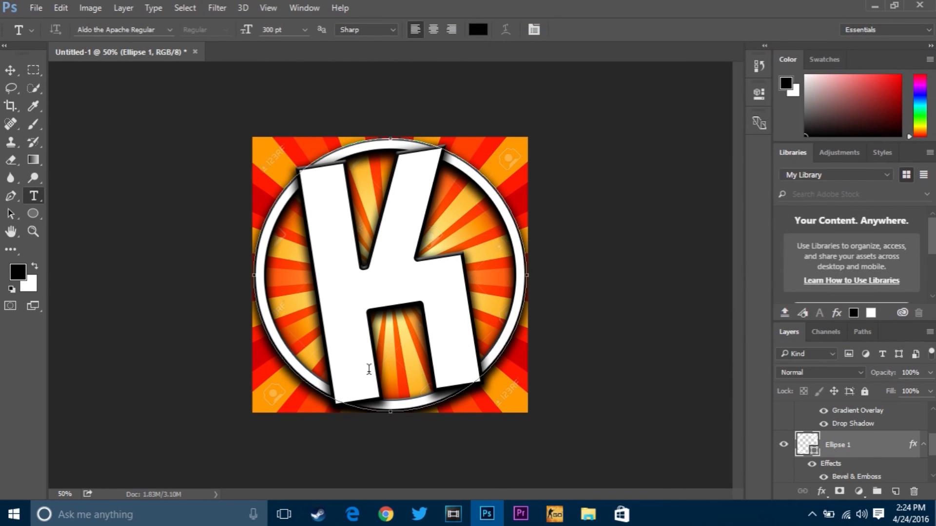
{"action": "left_click", "coordinate": [30, 218]}
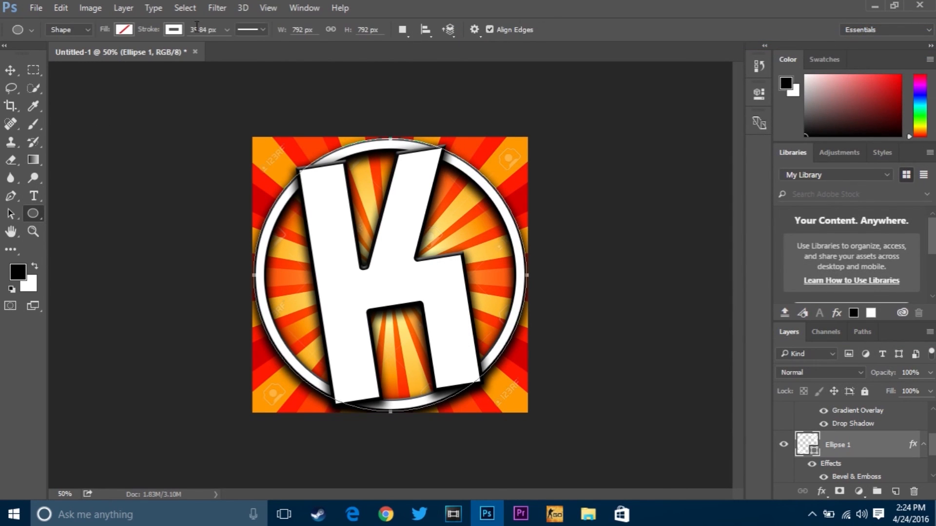
{"action": "left_click", "coordinate": [227, 30]}
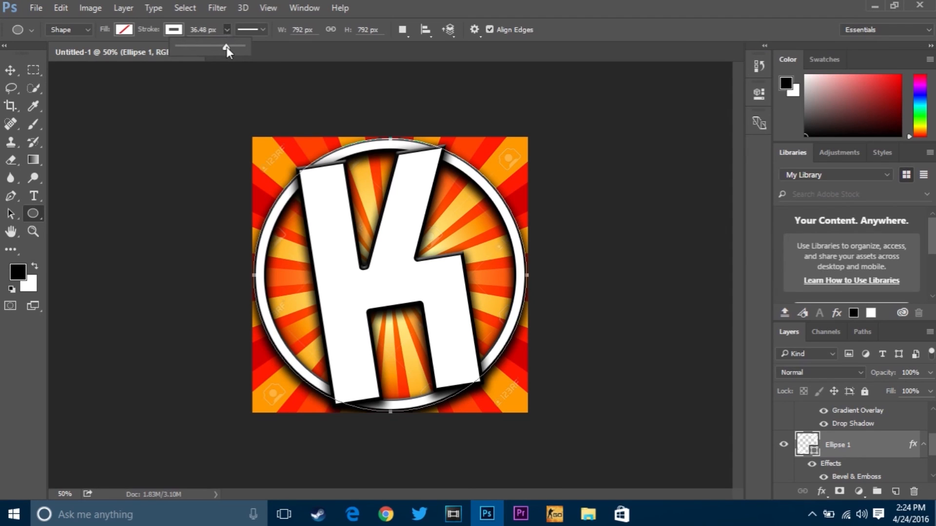
{"action": "left_click_drag", "start_coordinate": [230, 47], "coordinate": [221, 54]}
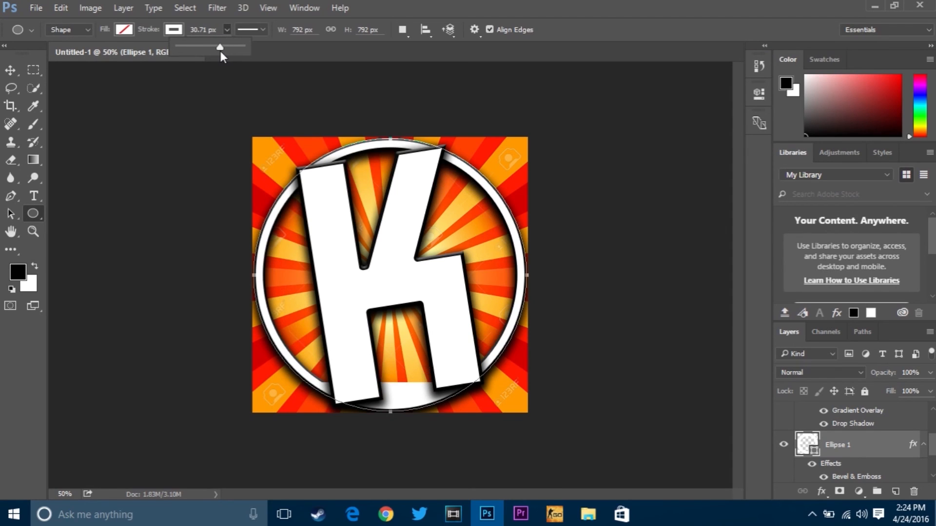
{"action": "left_click_drag", "start_coordinate": [220, 51], "coordinate": [229, 51]}
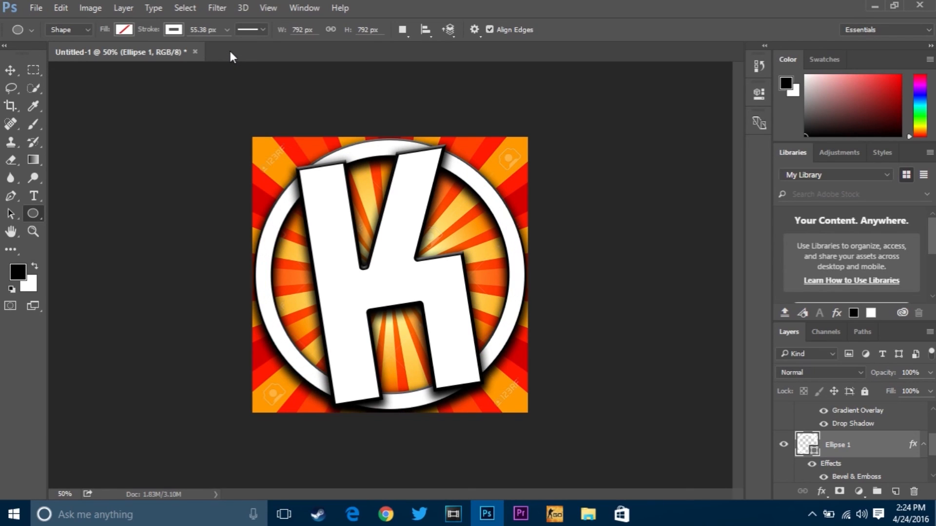
Step: Set the black inside Stroke effect on the Ellipse 1 layer to 10 px and apply the layer style
{"action": "double_click", "coordinate": [886, 449]}
{"action": "left_click", "coordinate": [253, 182]}
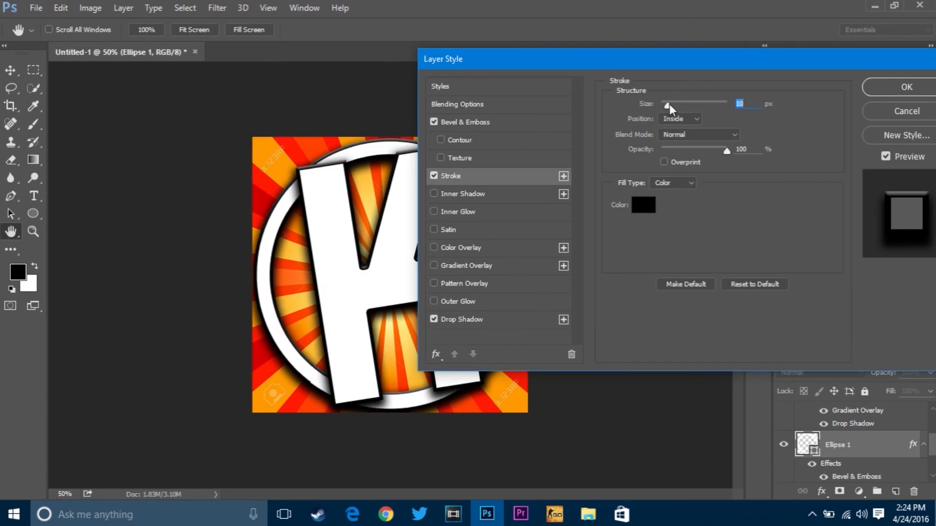
{"action": "left_click_drag", "start_coordinate": [668, 104], "coordinate": [669, 105]}
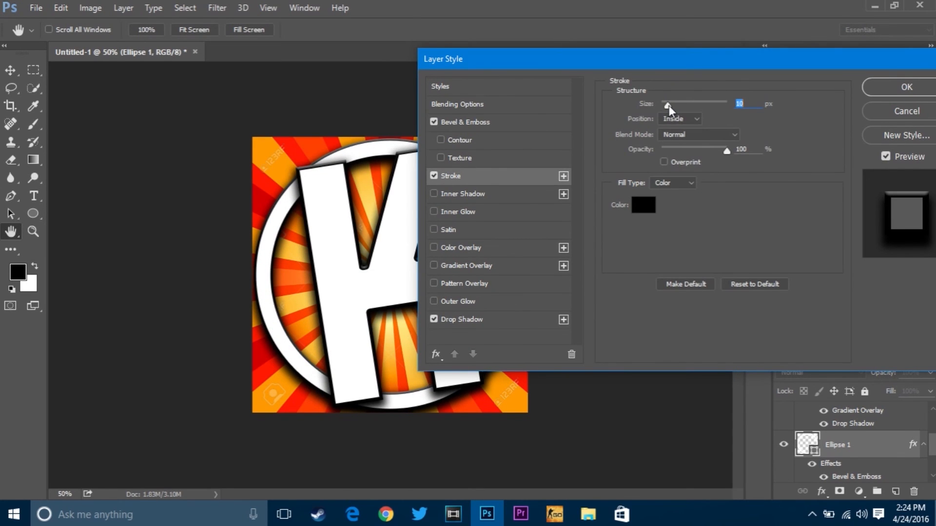
{"action": "key", "text": "Return"}
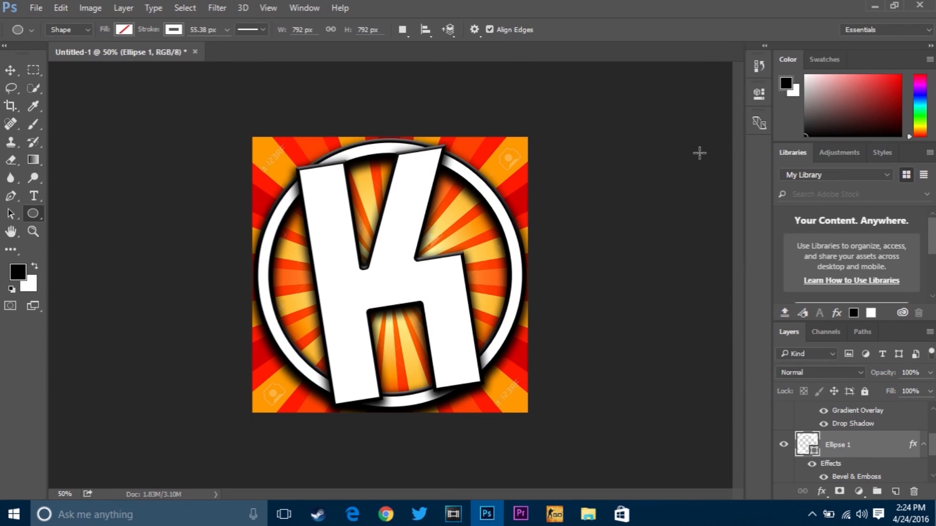